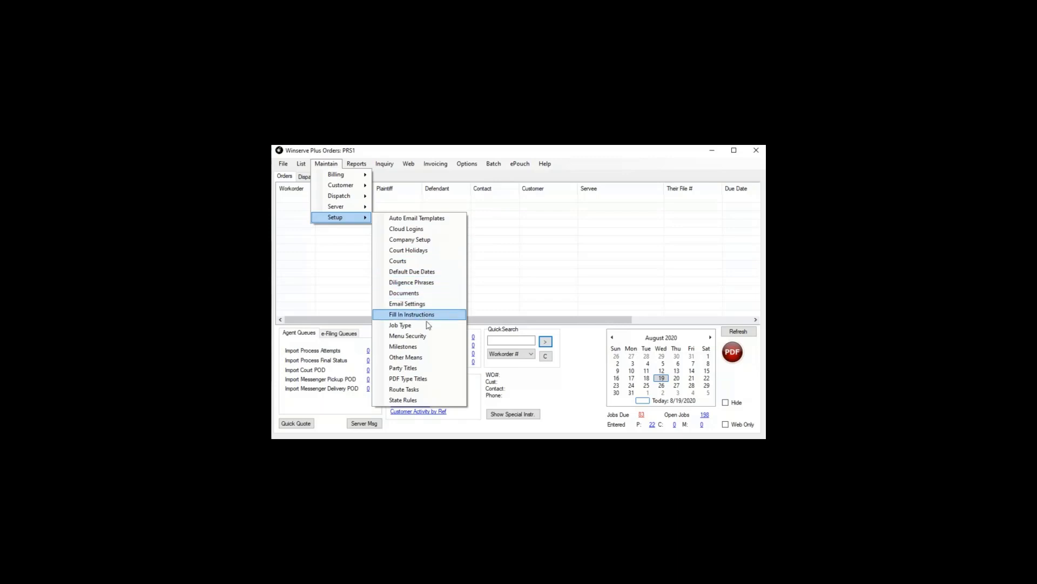
# - Review the list of configured job types, from 1 PROCESS through Subpoena Service, and close it
pyautogui.click(427, 325)
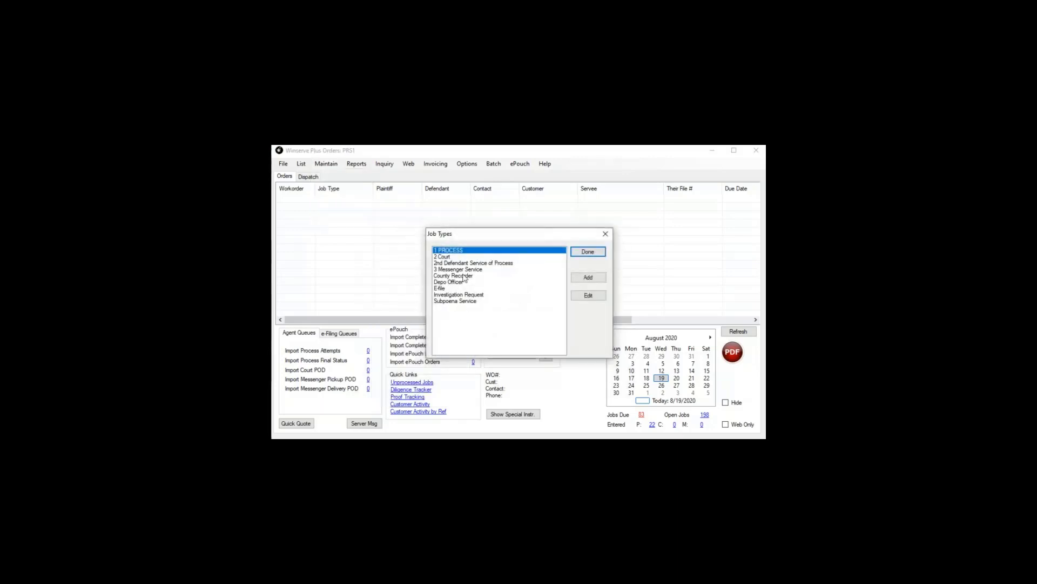
pyautogui.click(442, 258)
pyautogui.moveTo(442, 262); pyautogui.dragTo(457, 300)
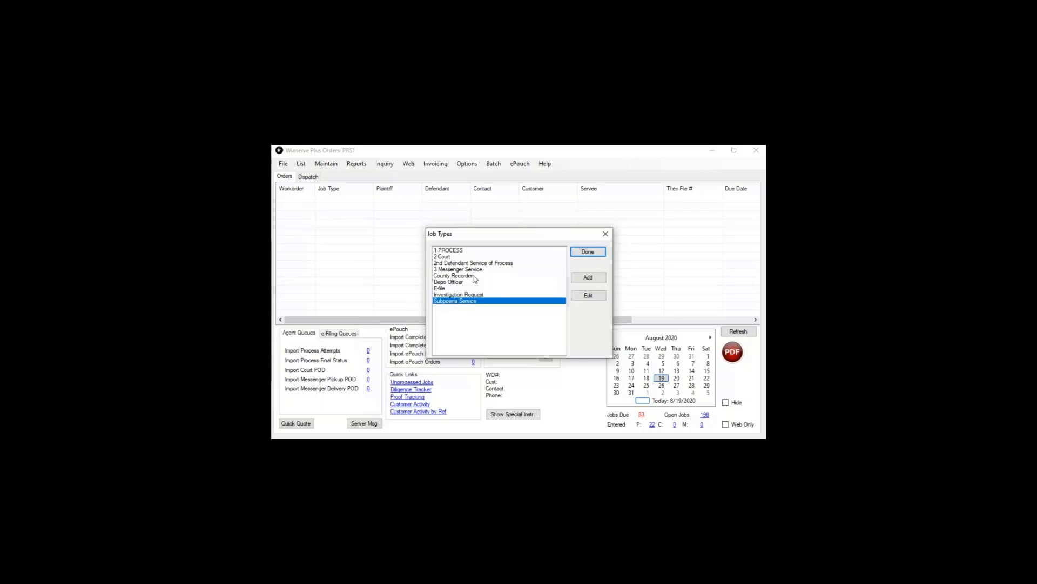
pyautogui.click(587, 252)
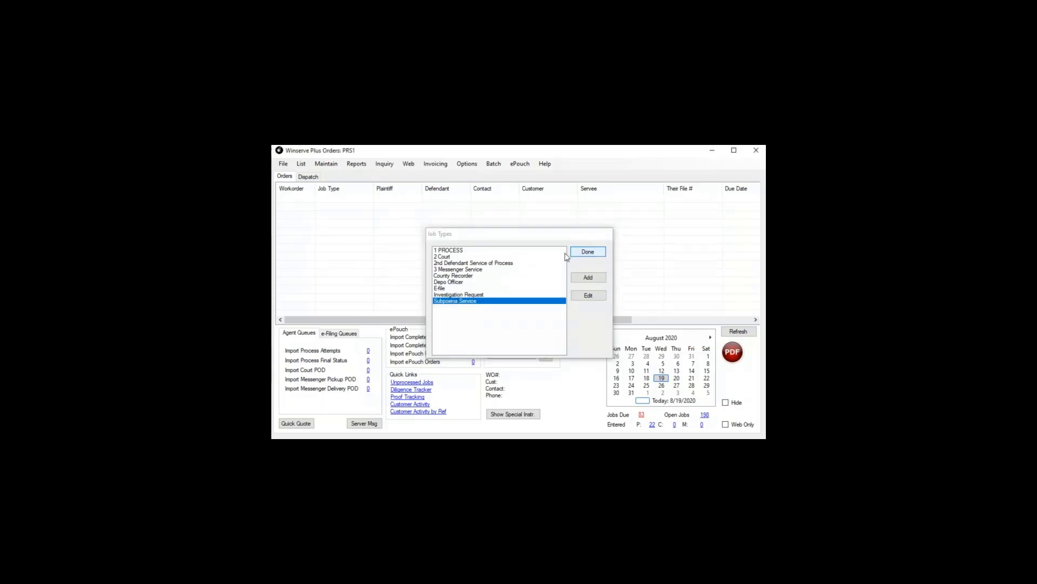
# - Add a new customer type named "Special Pricing guy"
pyautogui.click(326, 163)
pyautogui.moveTo(345, 184)
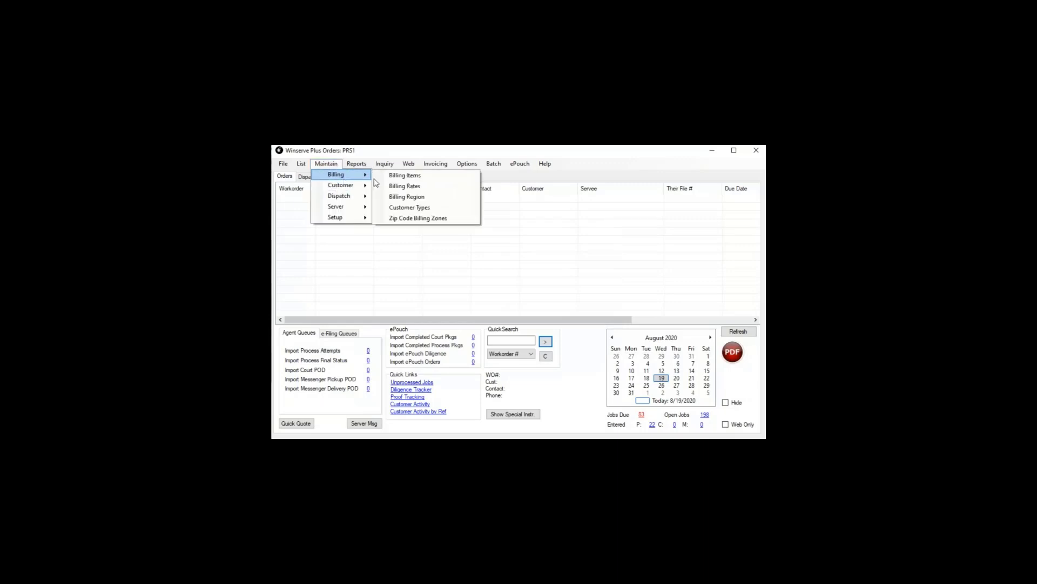
pyautogui.click(410, 209)
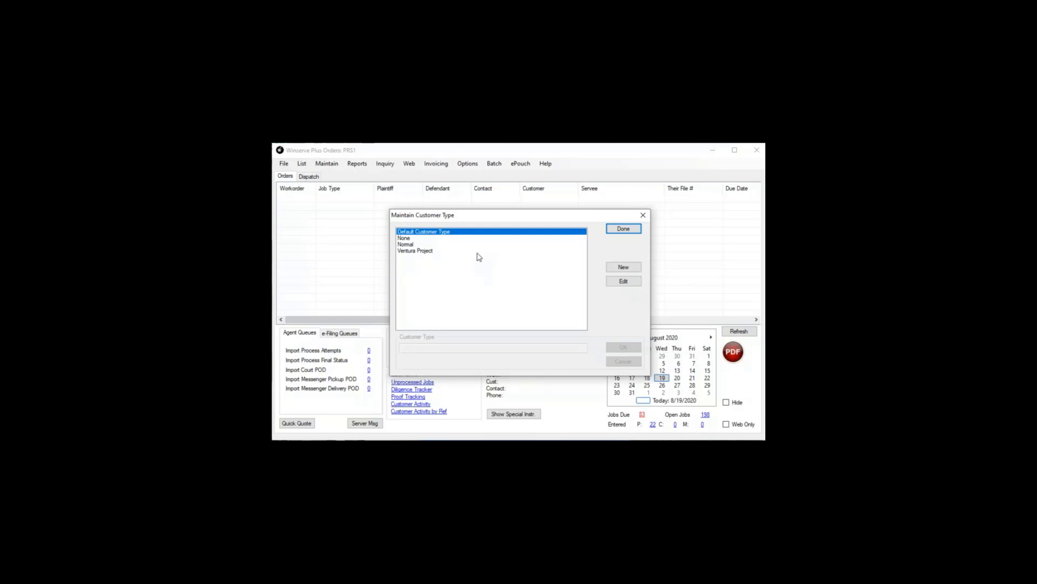
pyautogui.click(624, 267)
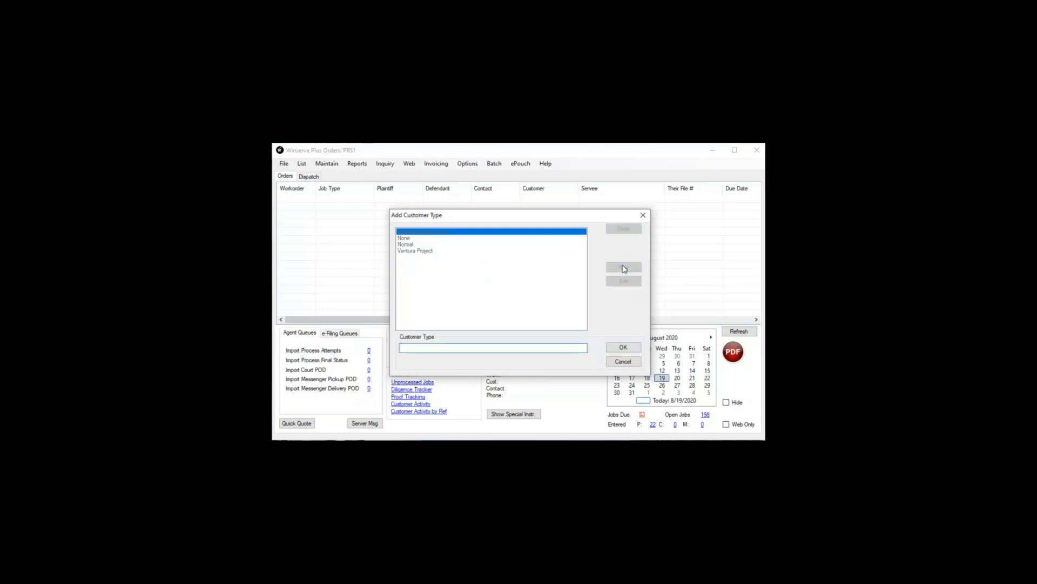
pyautogui.write('Special Pricing guy')
pyautogui.click(622, 347)
pyautogui.click(624, 229)
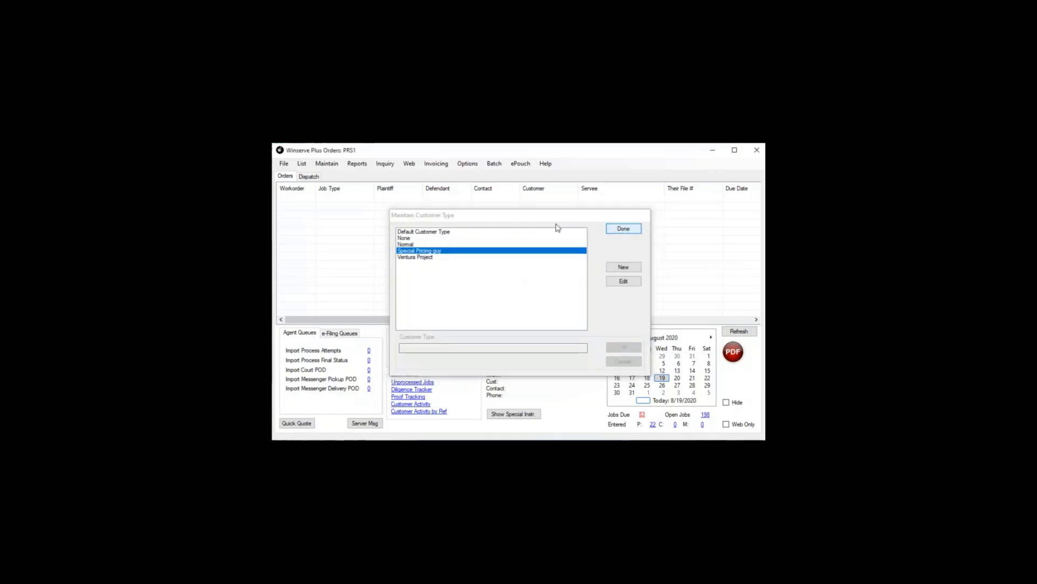
# - Look up the customer type choices in an existing customer's miscellaneous settings and leave the record without changes
pyautogui.click(327, 163)
pyautogui.moveTo(348, 186)
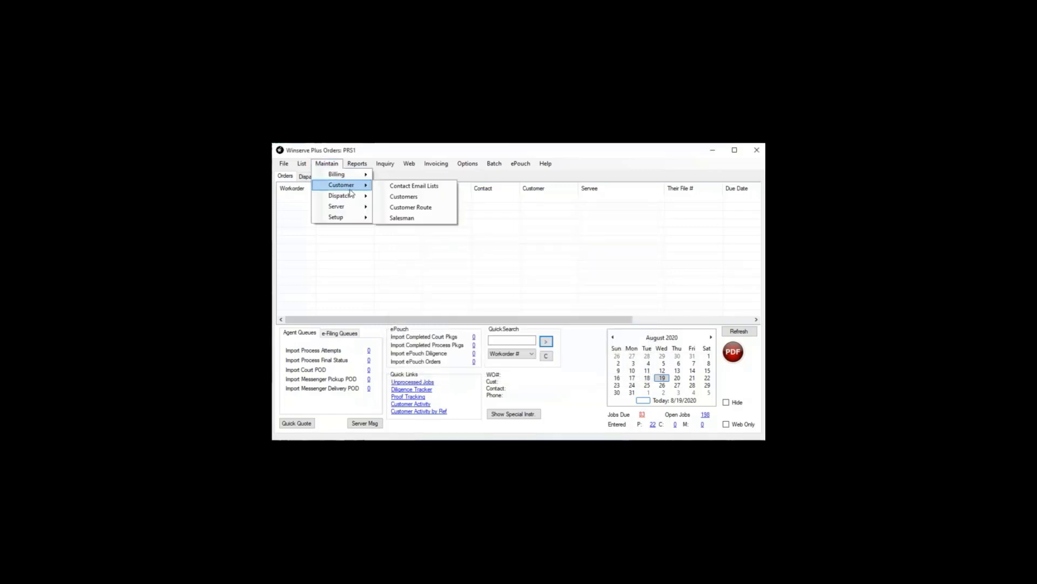
pyautogui.click(402, 185)
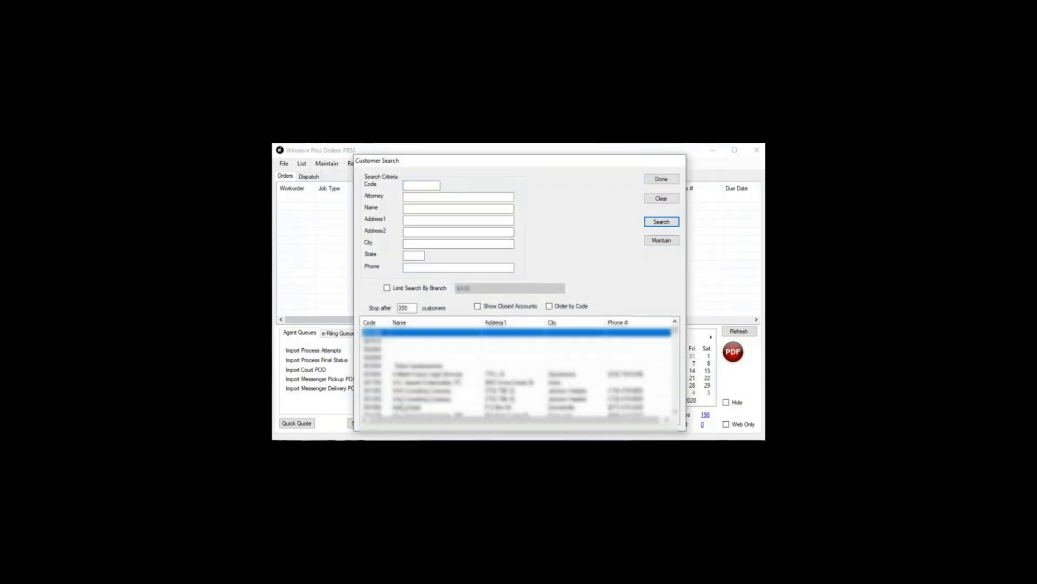
pyautogui.click(475, 381)
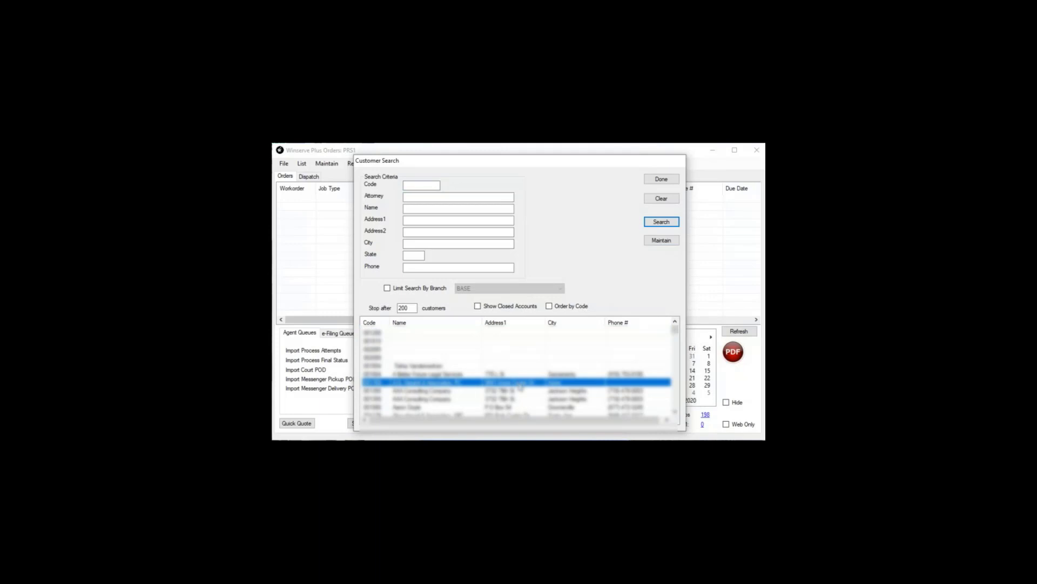
pyautogui.doubleClick(520, 385)
pyautogui.click(450, 192)
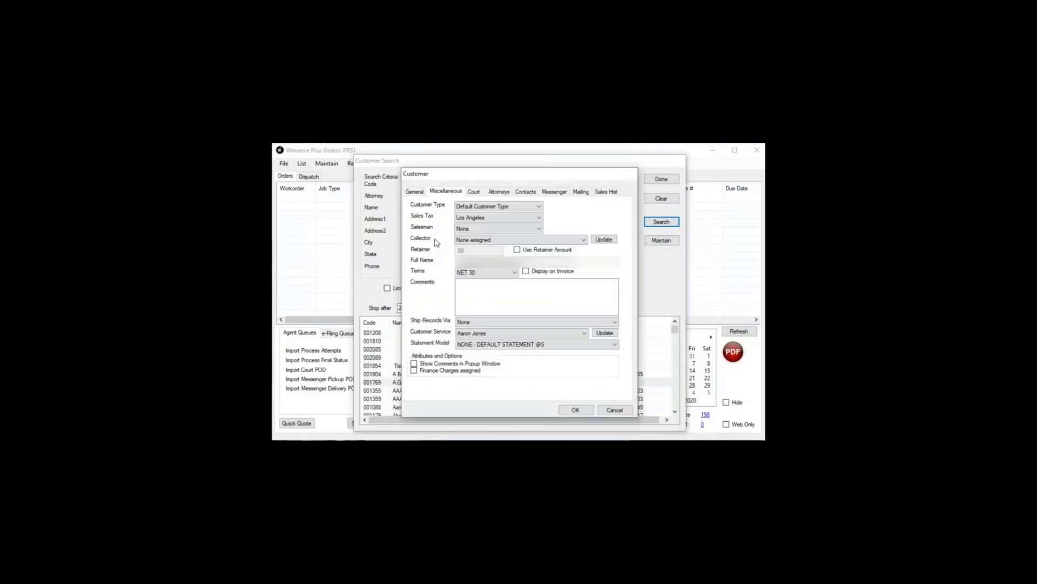
pyautogui.click(519, 207)
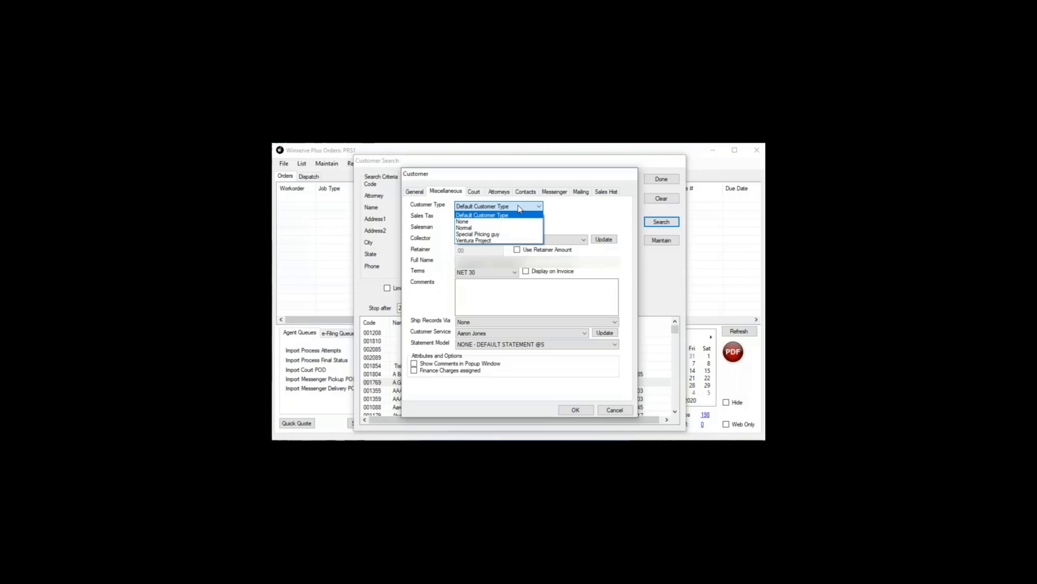
pyautogui.click(621, 413)
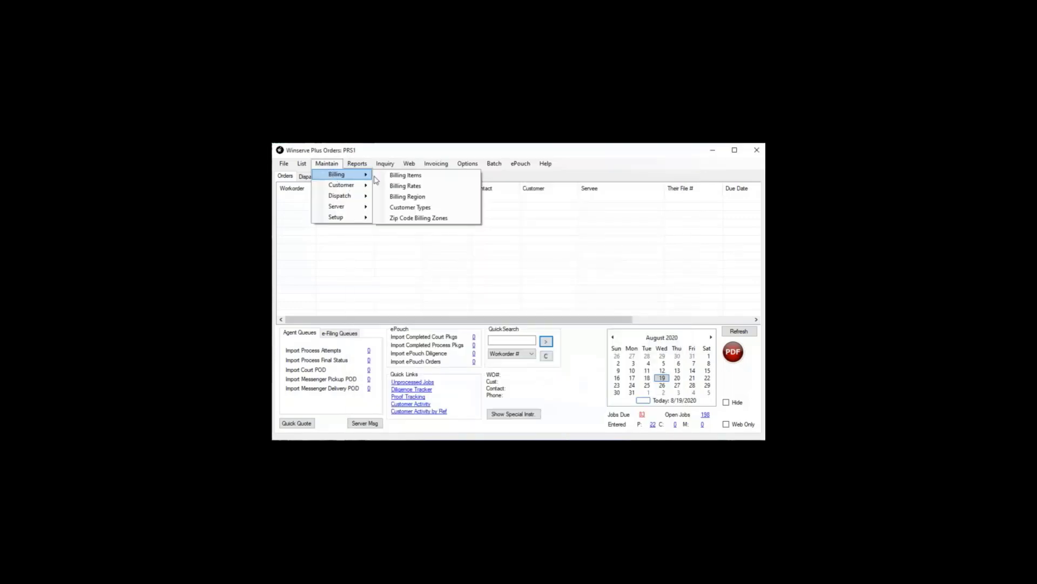
# - Review the full list of maintained billing items, including Fee Advance, and close it
pyautogui.click(573, 300)
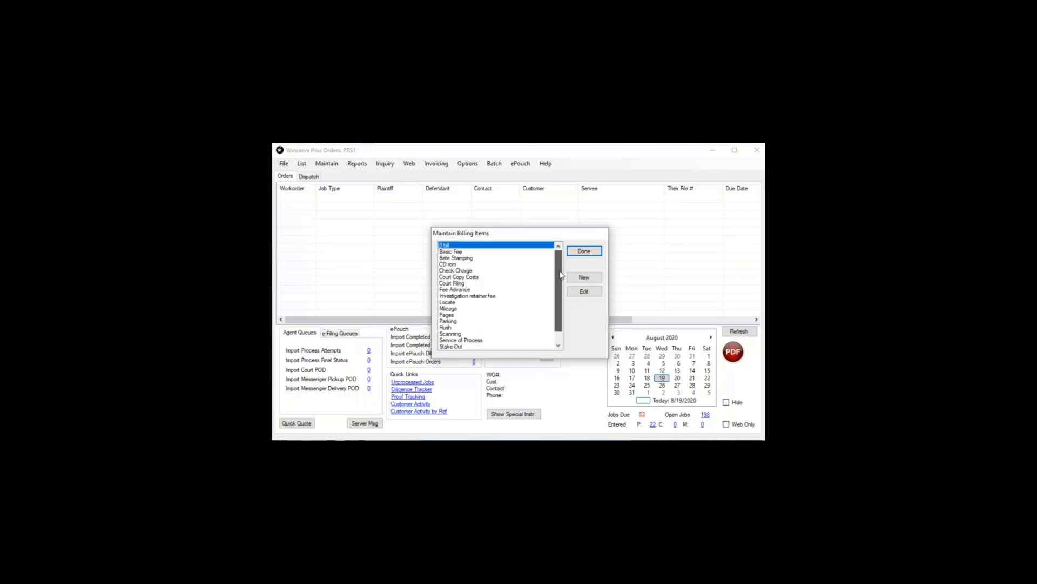
pyautogui.scroll(-1, 564, 289)
pyautogui.scroll(1, 566, 299)
pyautogui.scroll(-1, 565, 292)
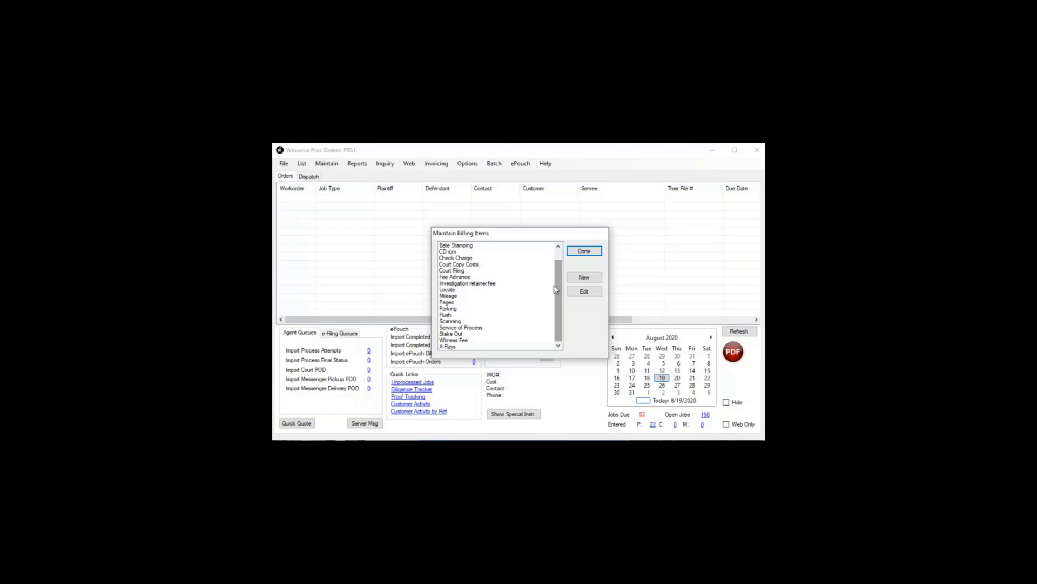
pyautogui.click(477, 264)
pyautogui.click(485, 277)
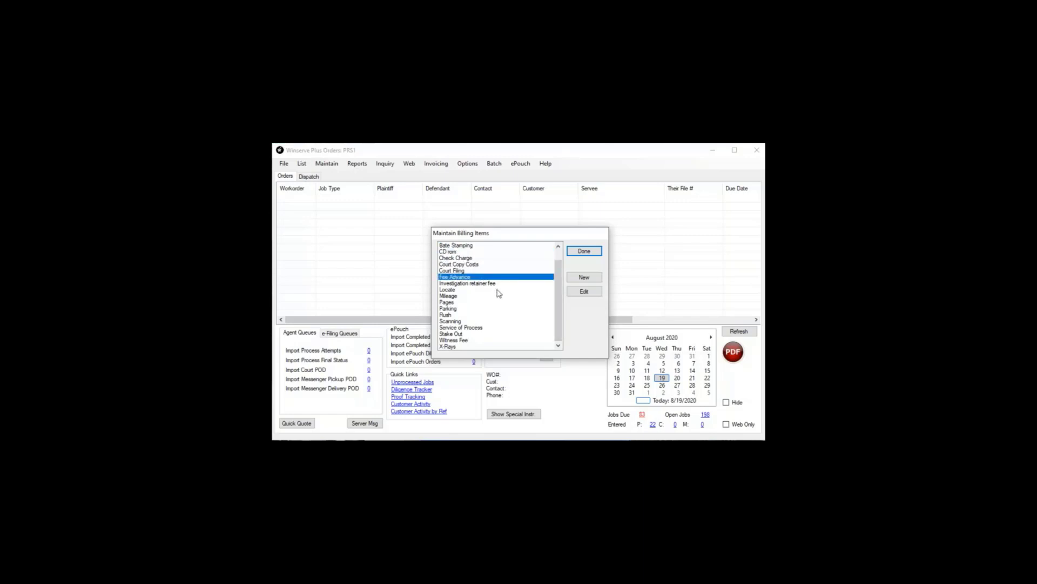
pyautogui.scroll(1, 557, 299)
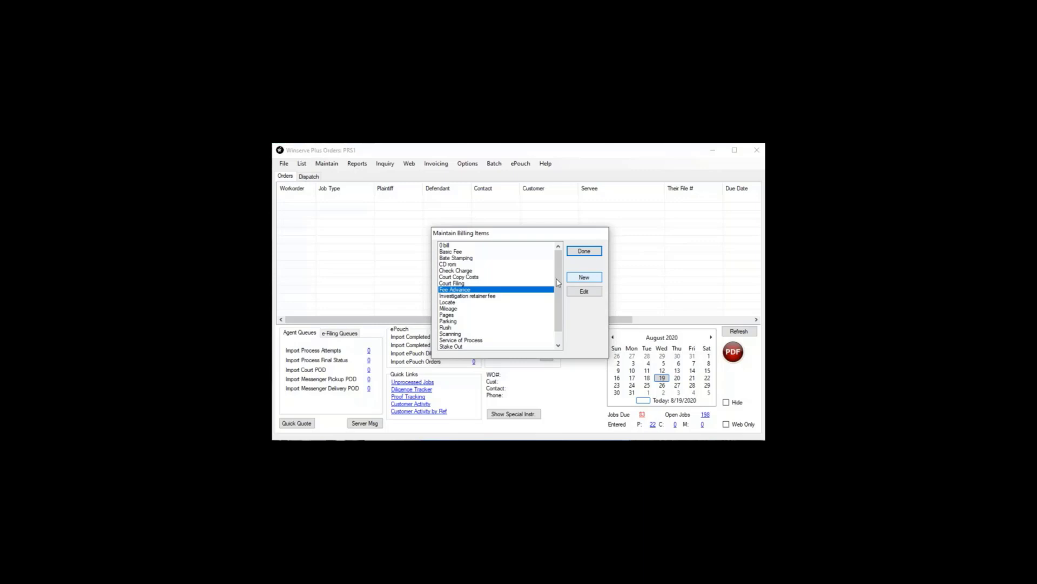
pyautogui.click(584, 250)
# - Open the billing rates for branch BASE, Default Customer Type, Standard priority, job type 1 PROCESS and region Downtown
pyautogui.click(327, 163)
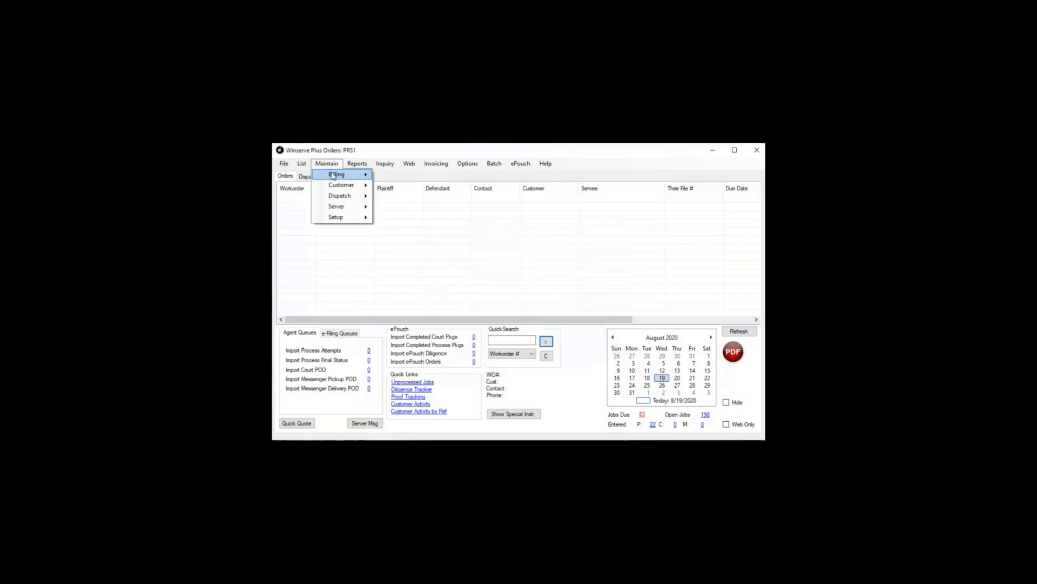
pyautogui.moveTo(338, 173)
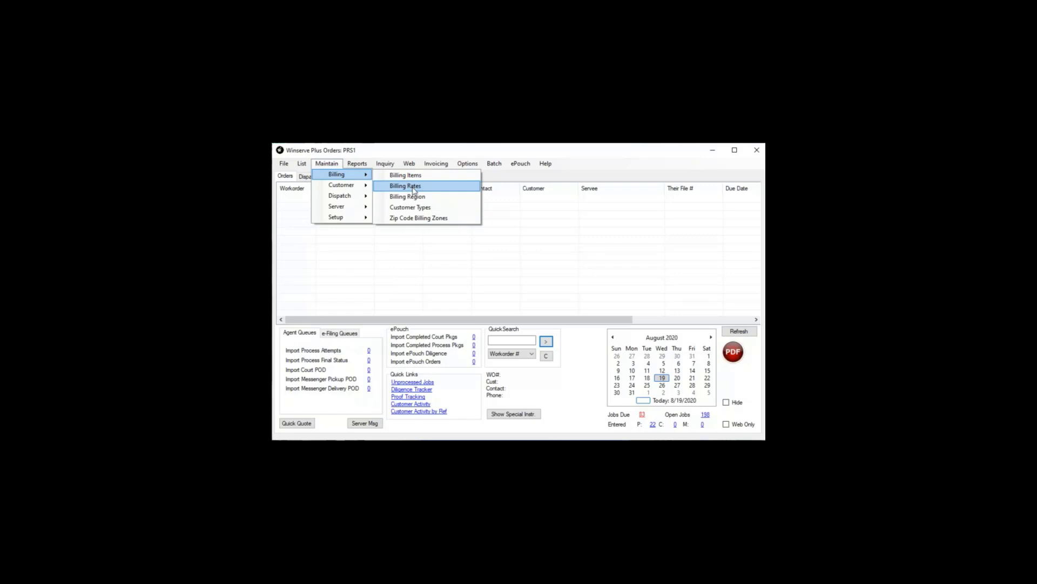
pyautogui.click(414, 187)
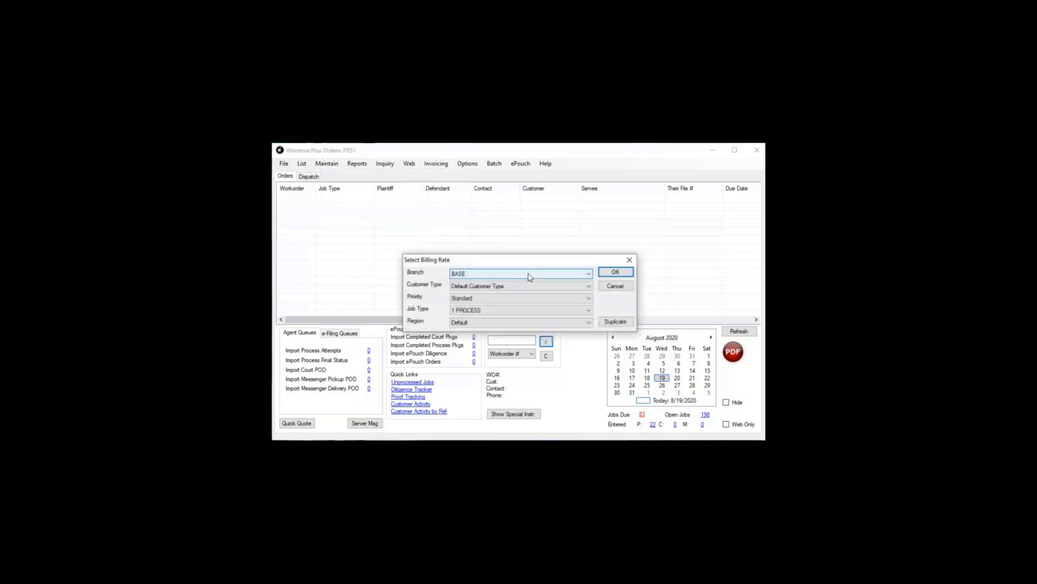
pyautogui.click(500, 277)
pyautogui.click(498, 281)
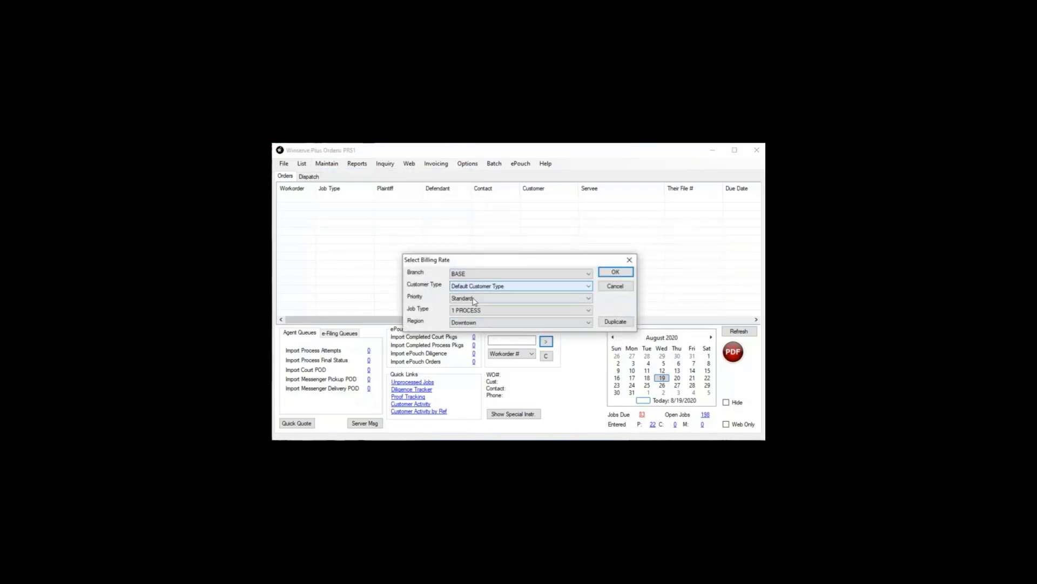
pyautogui.click(478, 288)
pyautogui.click(478, 294)
pyautogui.click(470, 299)
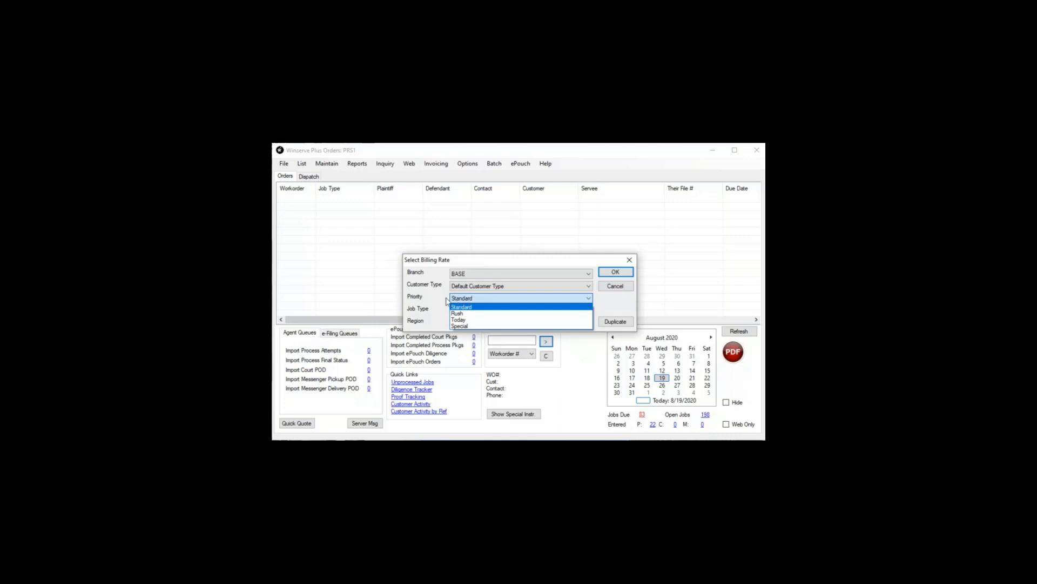
pyautogui.click(446, 306)
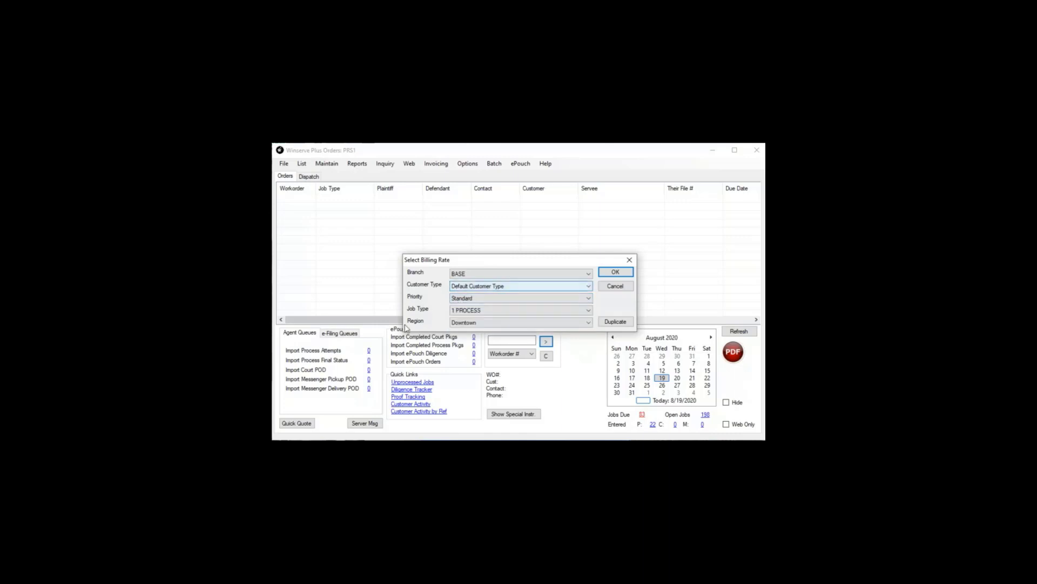
pyautogui.click(612, 273)
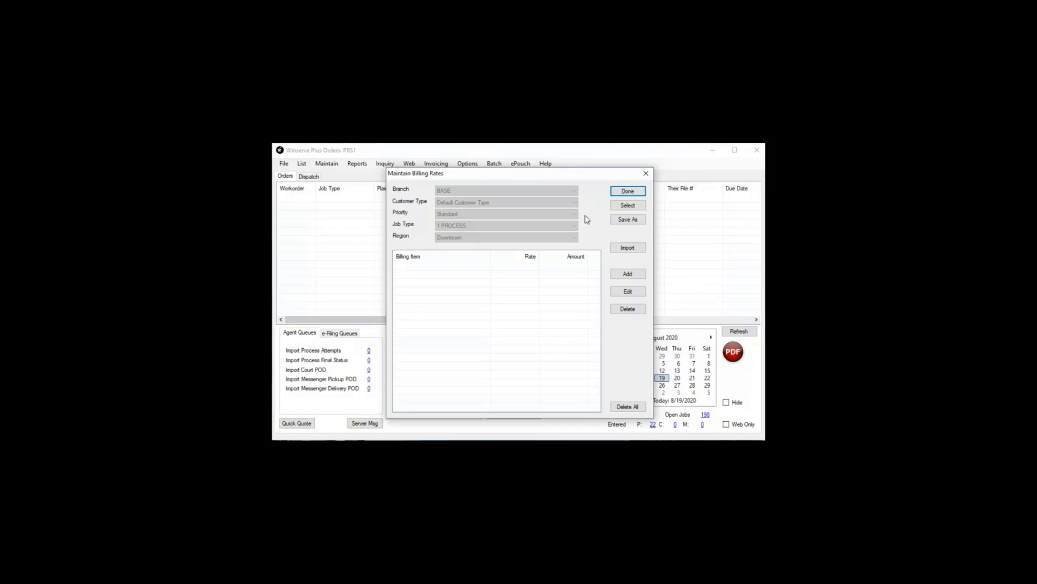
# - Start a new detailed billing rate entry for the Service of Process billing item
pyautogui.click(623, 277)
pyautogui.click(517, 226)
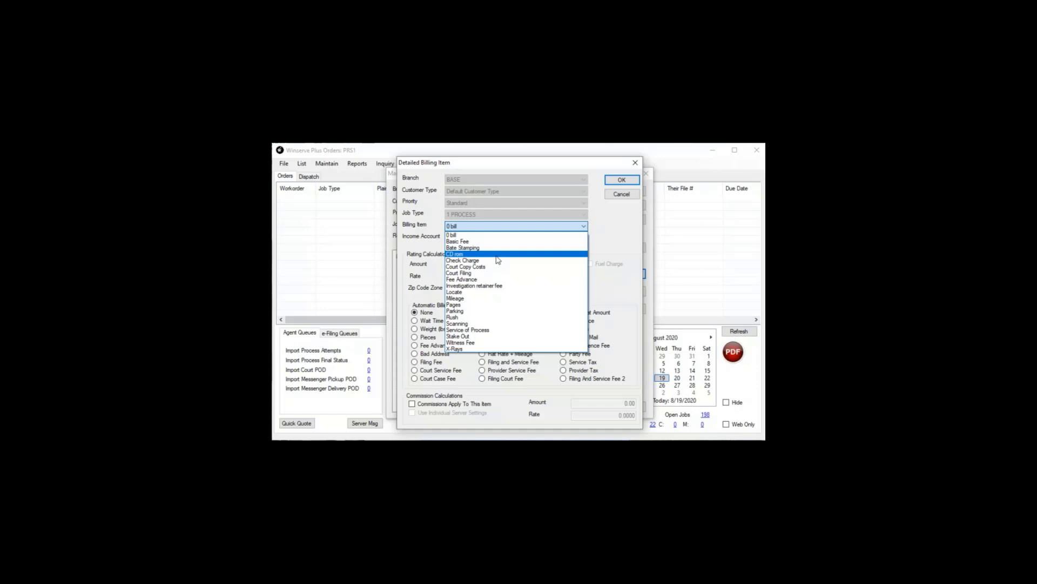
pyautogui.click(495, 330)
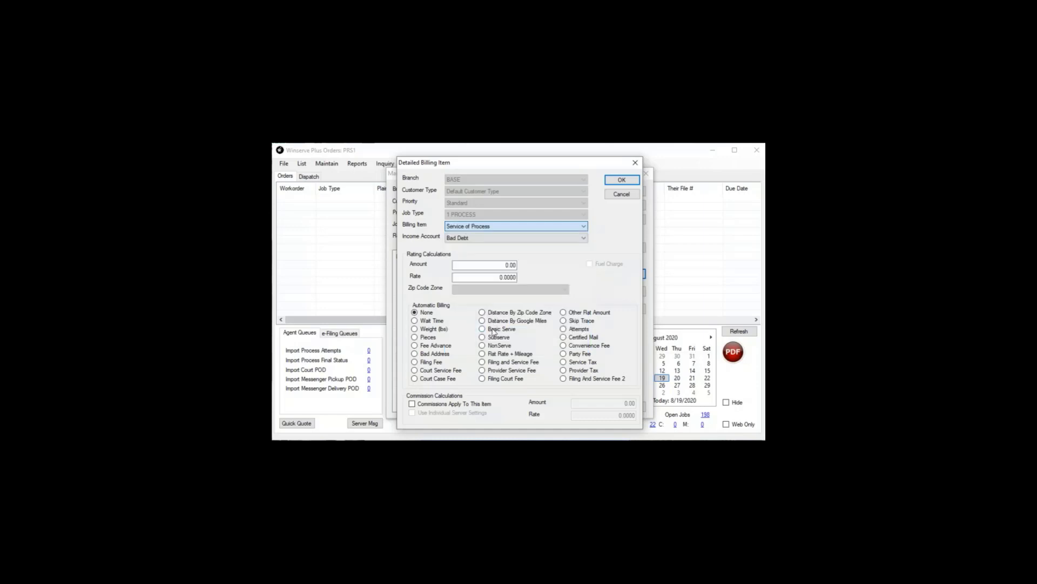
pyautogui.click(495, 226)
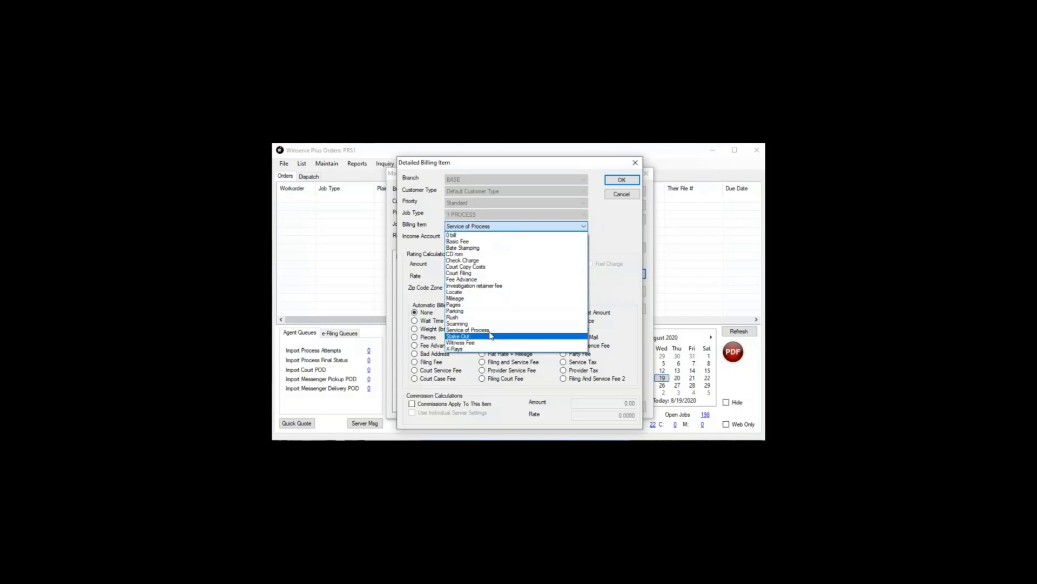
pyautogui.click(489, 329)
# - Assign the Process Service income account to the billing item and set its amount to 80.00
pyautogui.click(492, 238)
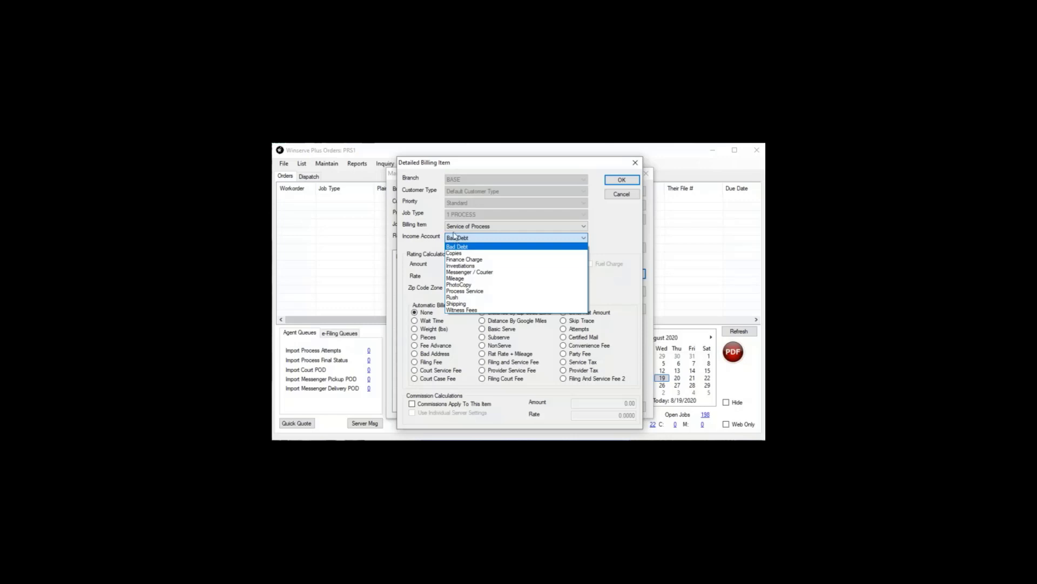
pyautogui.click(455, 239)
pyautogui.click(454, 240)
pyautogui.click(470, 291)
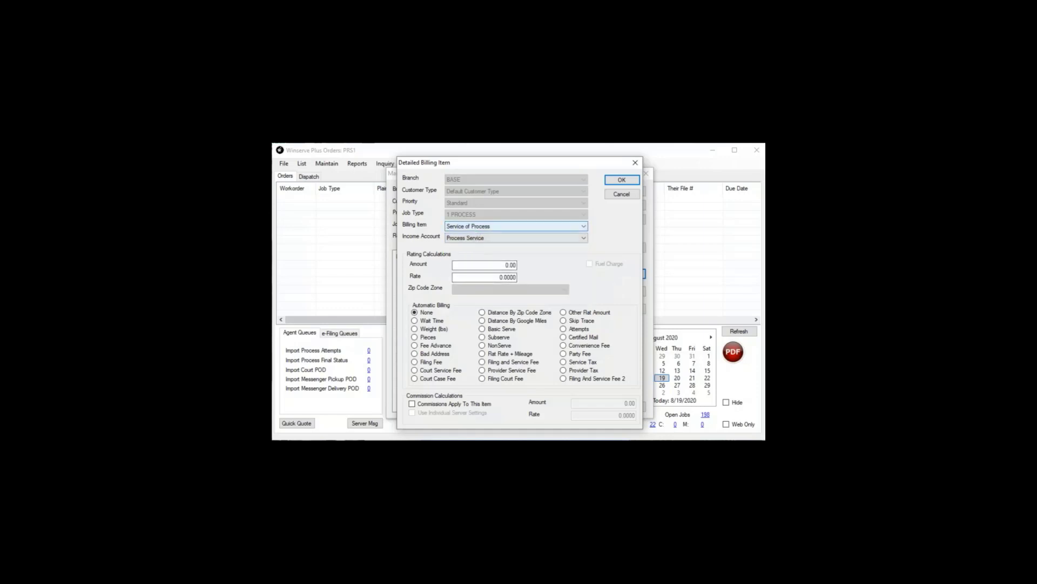
pyautogui.click(507, 265)
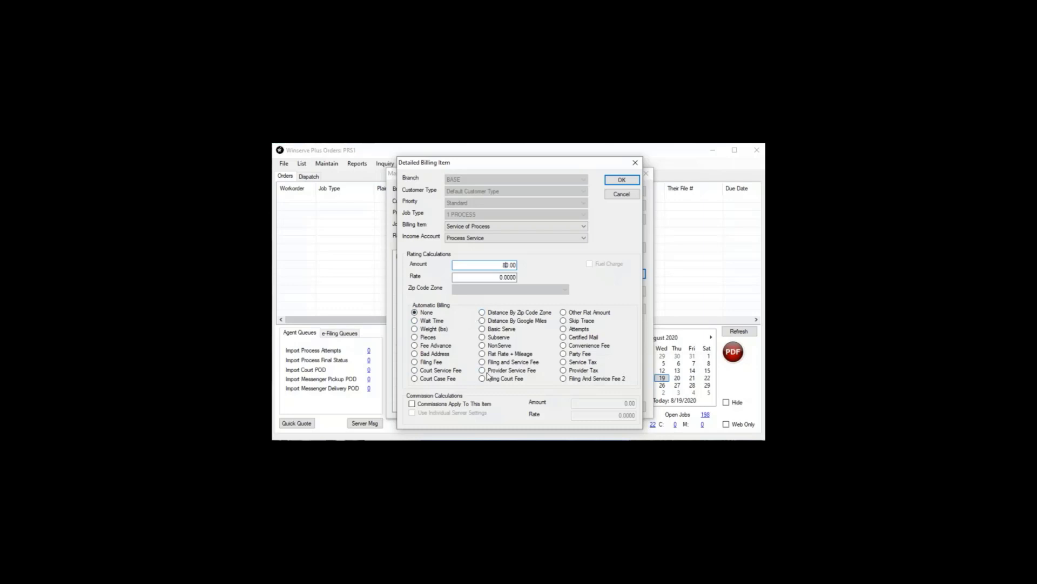
# - Set the automatic billing to Fee Advance and the billing item to Witness Fee
pyautogui.click(566, 320)
pyautogui.click(435, 312)
pyautogui.click(450, 347)
pyautogui.click(538, 227)
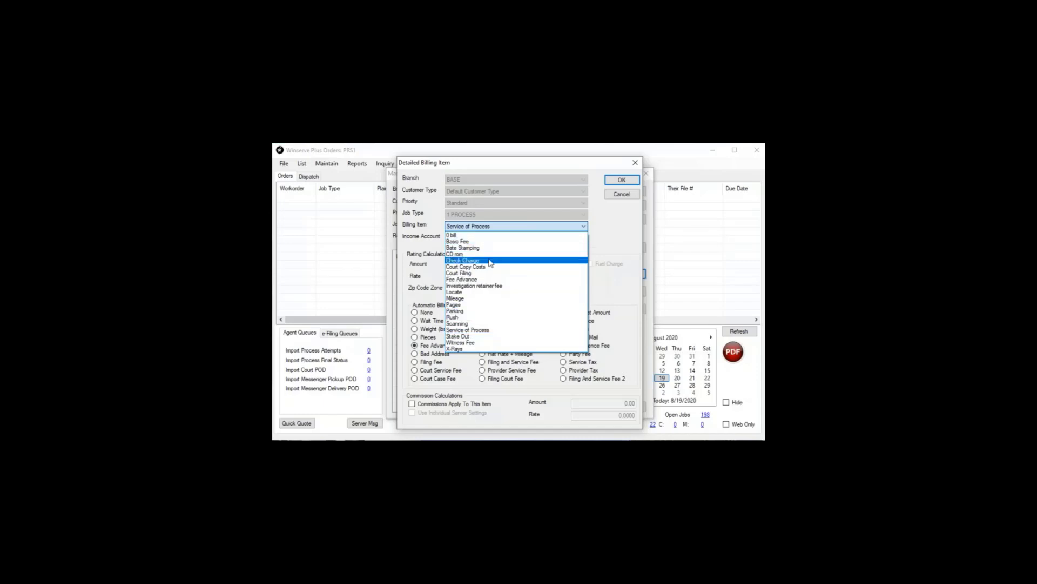
pyautogui.click(490, 344)
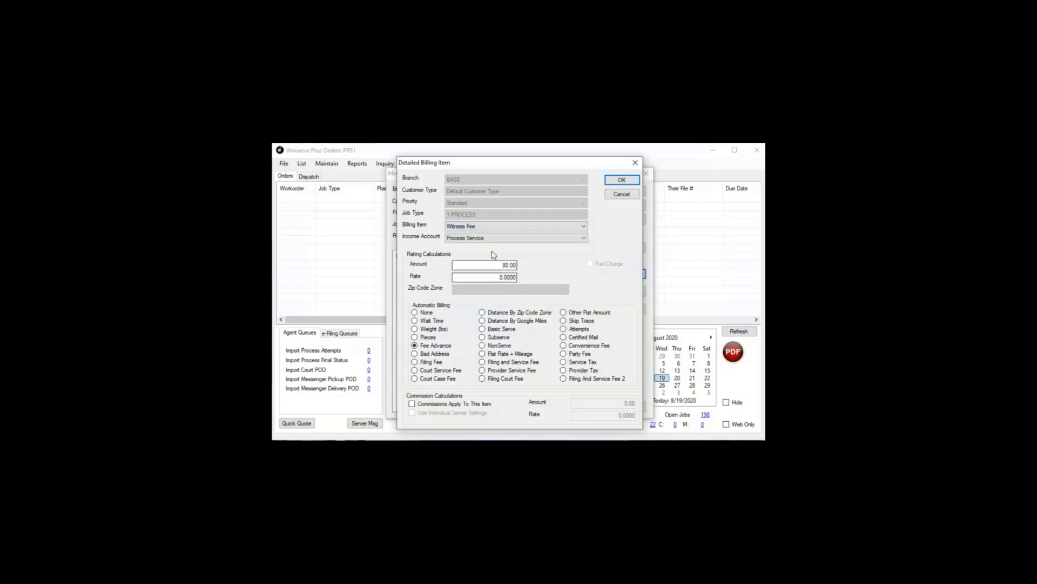
# - Try the Scanning billing item with automatic billing set to Other Flat Amount, and switch the billing item back to Service of Process
pyautogui.click(495, 227)
pyautogui.click(487, 324)
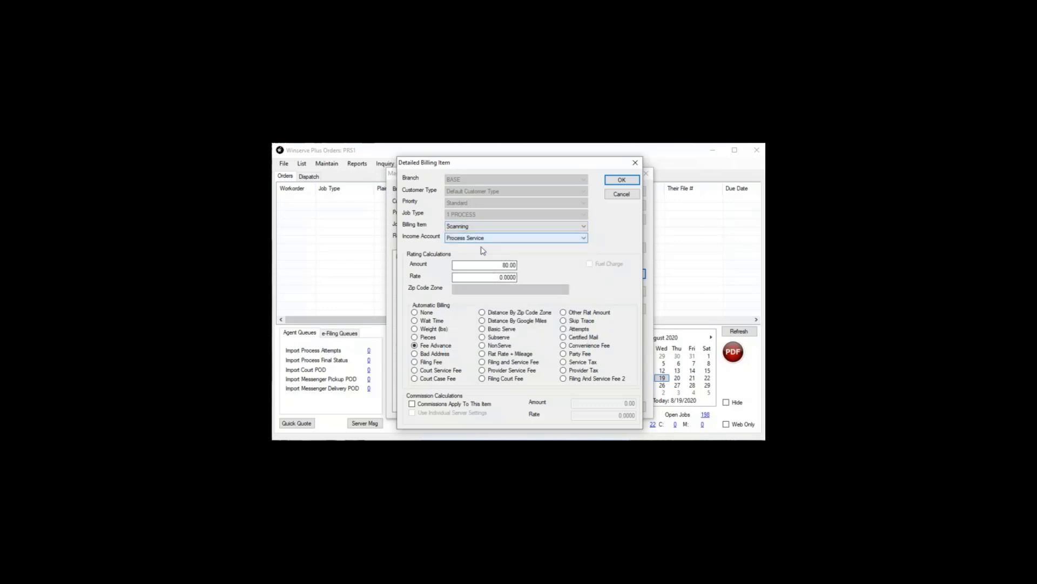
pyautogui.click(586, 312)
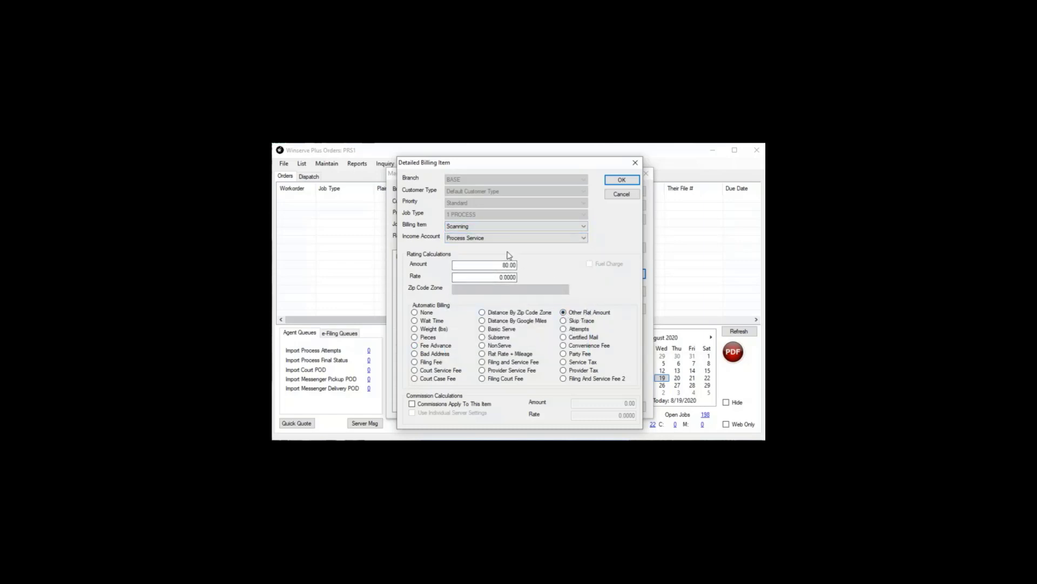
pyautogui.click(550, 227)
pyautogui.click(495, 330)
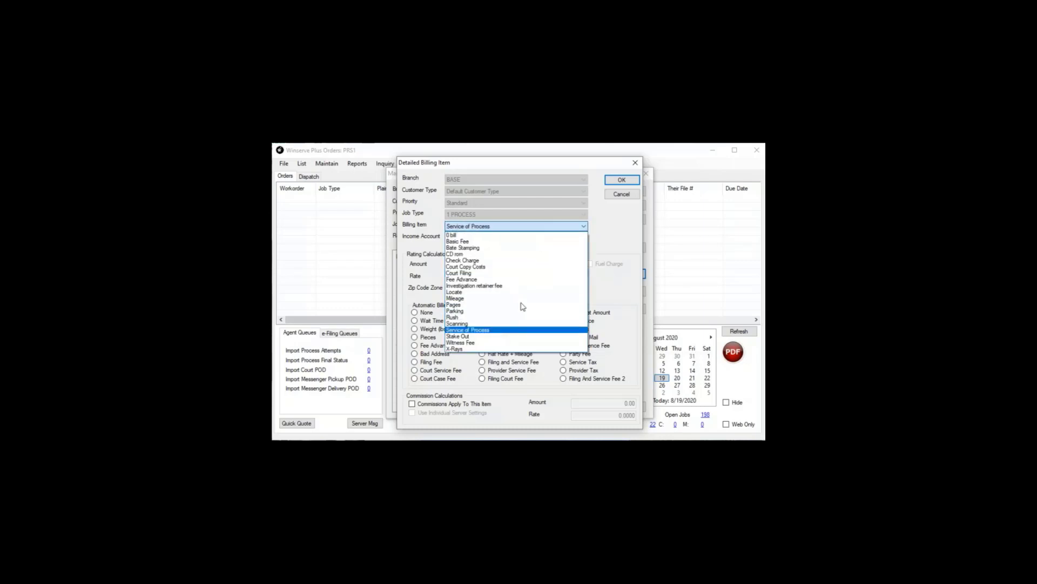
# - Save the Service of Process item and add a Fee Advance billing item with automatic billing Fee Advance and a rate of 1.0000
pyautogui.click(614, 182)
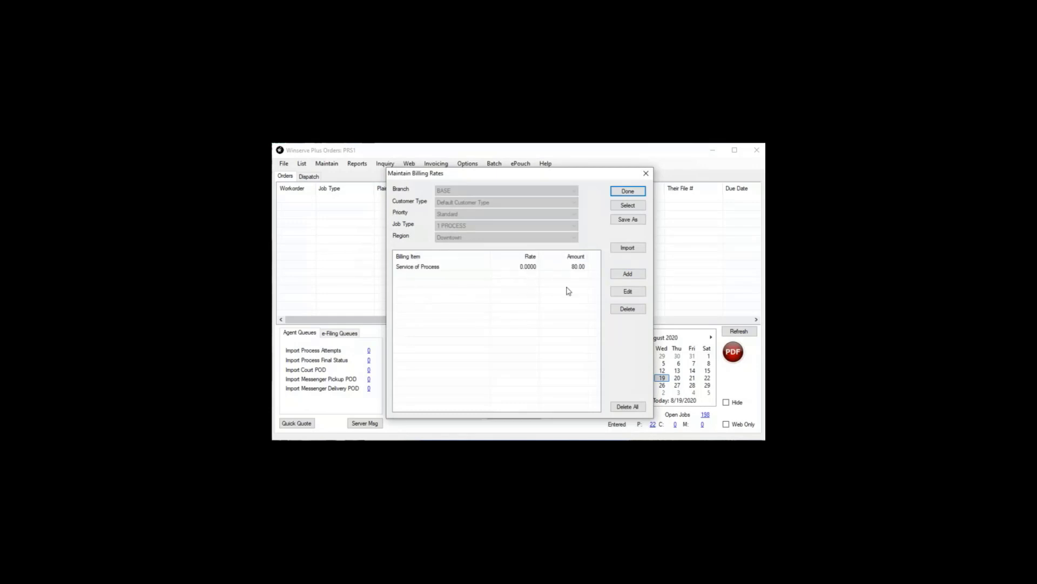
pyautogui.click(627, 291)
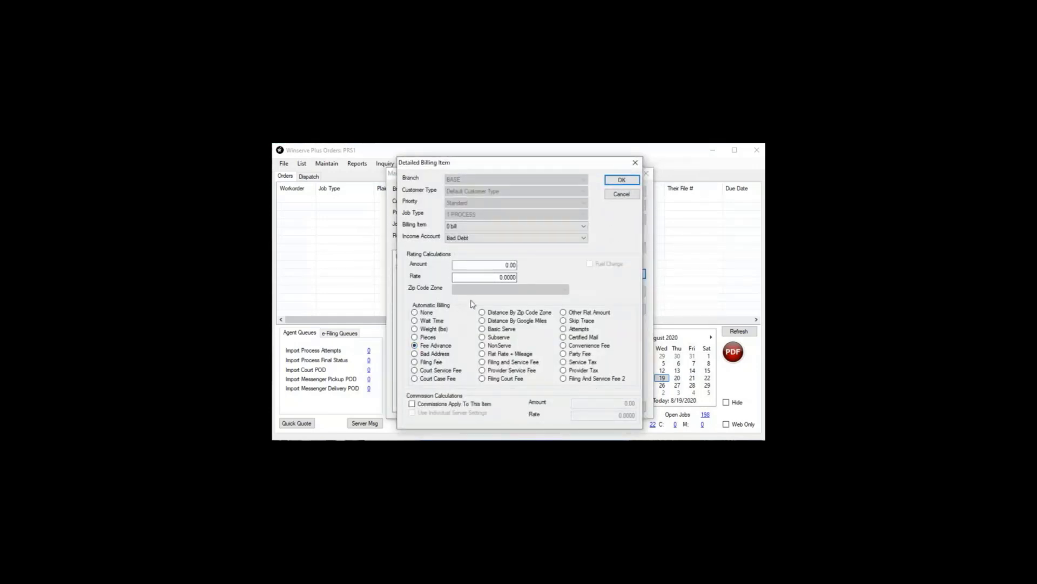
pyautogui.moveTo(502, 265)
pyautogui.mouseDown()
pyautogui.moveTo(528, 266)
pyautogui.moveTo(502, 278)
pyautogui.moveTo(511, 277)
pyautogui.mouseUp()
pyautogui.write('1')
pyautogui.click(573, 226)
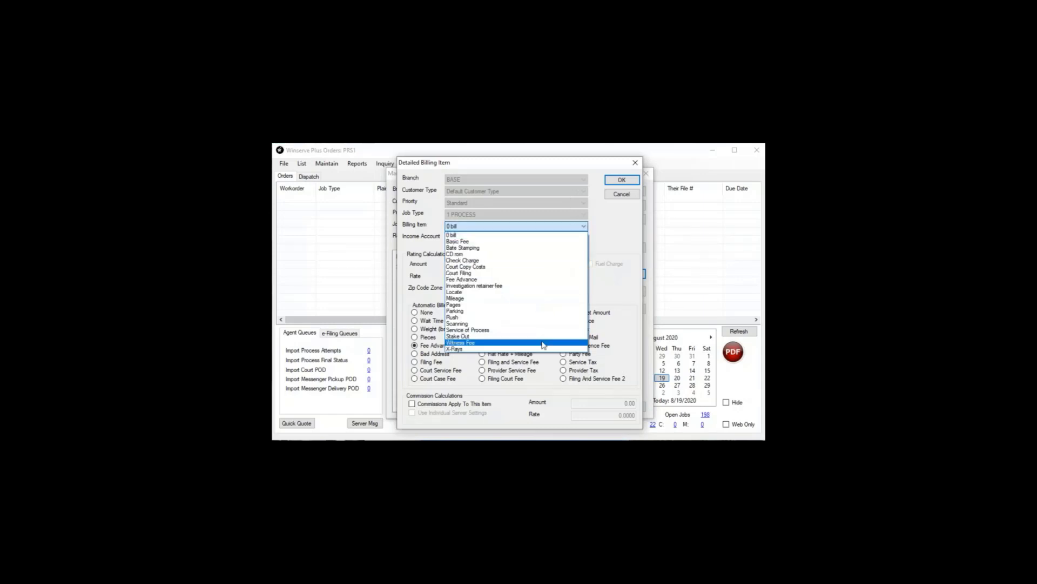
pyautogui.click(501, 279)
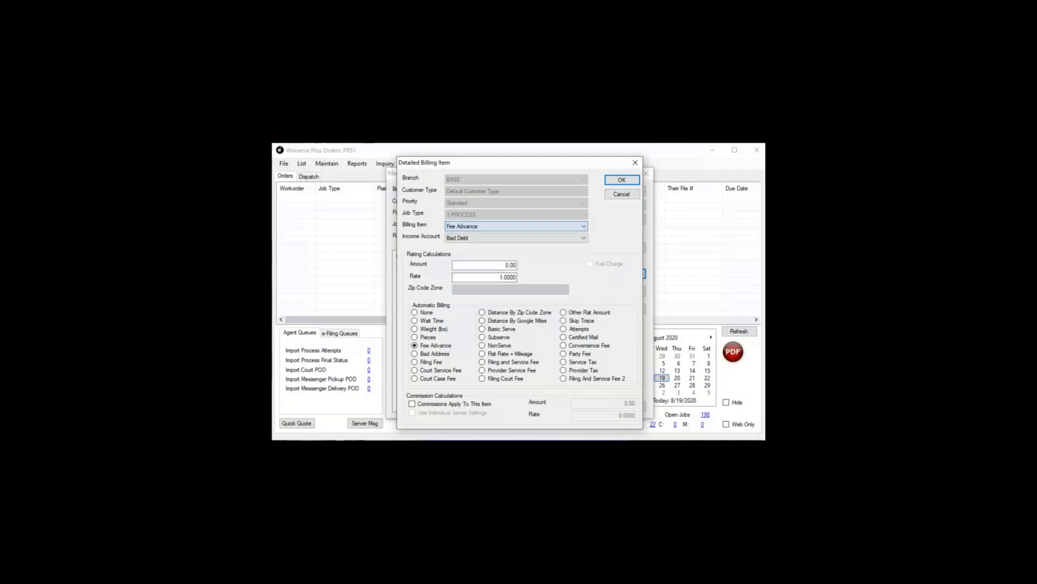
# - Assign the Witness Fees income account to the Fee Advance billing item and save it
pyautogui.click(513, 239)
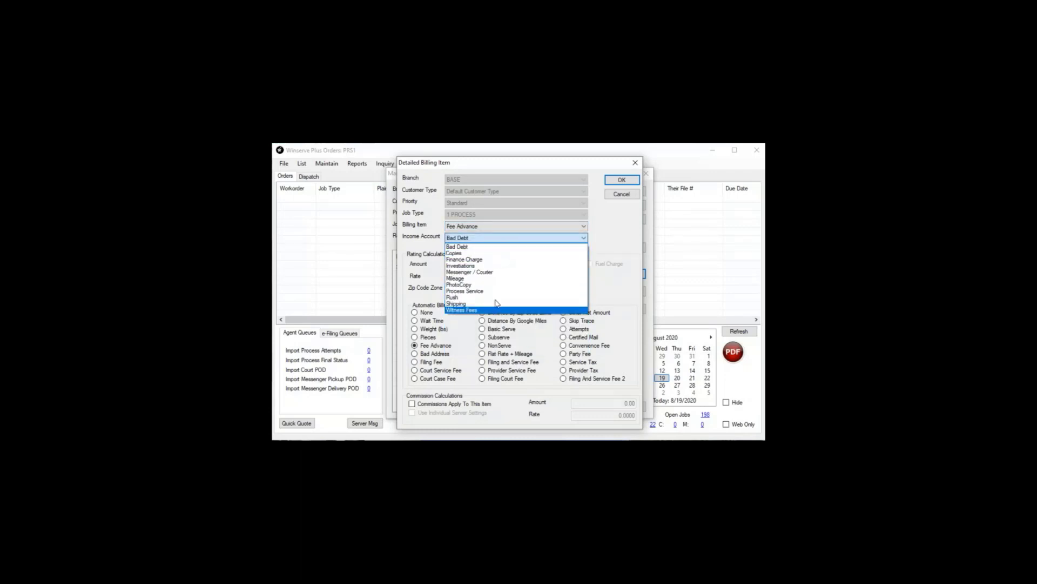
pyautogui.click(498, 303)
pyautogui.click(487, 238)
pyautogui.click(480, 311)
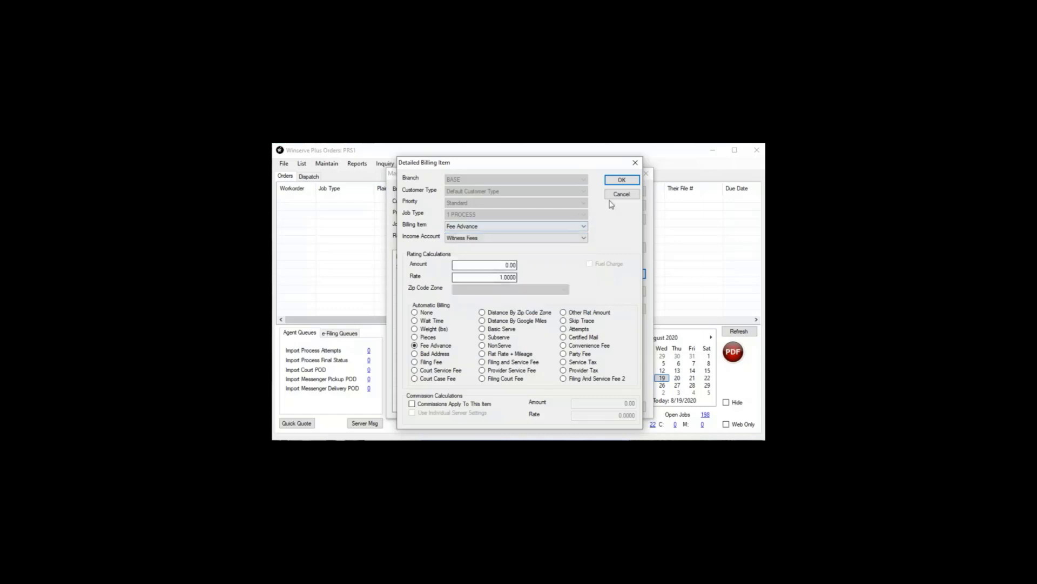
pyautogui.click(615, 182)
# - Add a Check Charge billing item with income account Investiations, rate 0.1000 and automatic billing Fee Advance, and close the billing rates
pyautogui.click(473, 229)
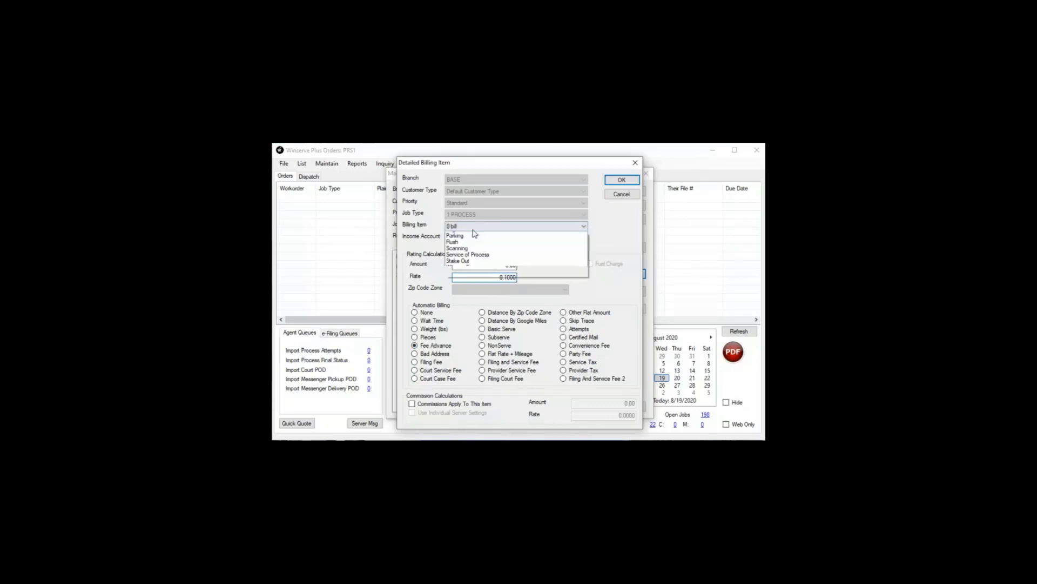
pyautogui.click(469, 260)
pyautogui.click(487, 239)
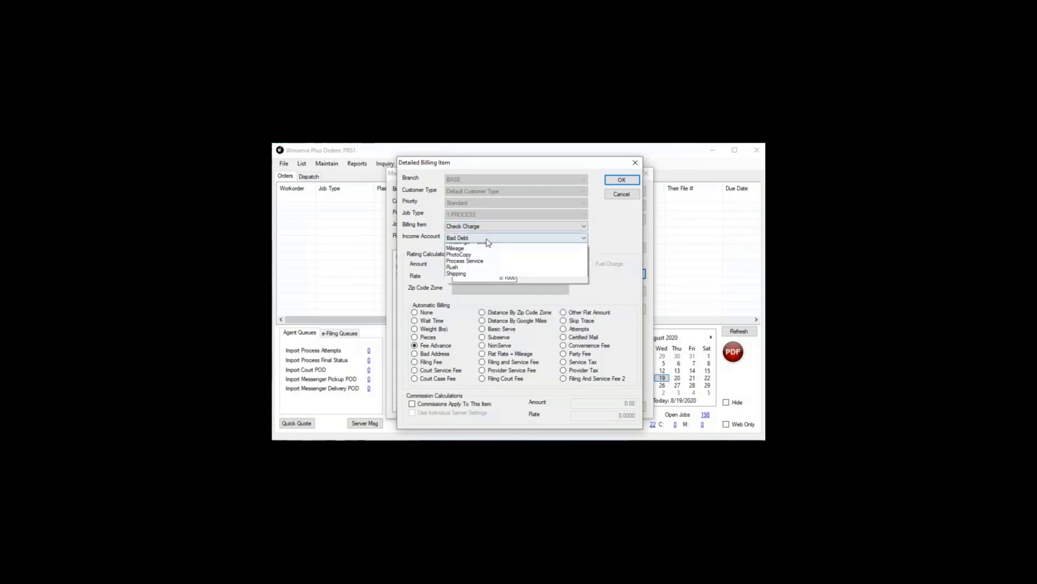
pyautogui.click(487, 243)
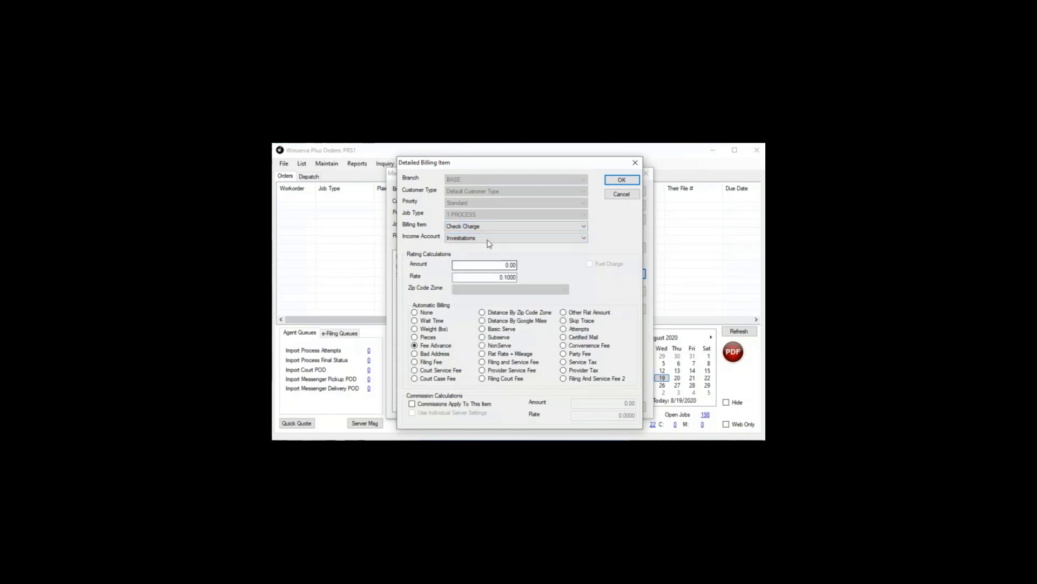
pyautogui.click(488, 240)
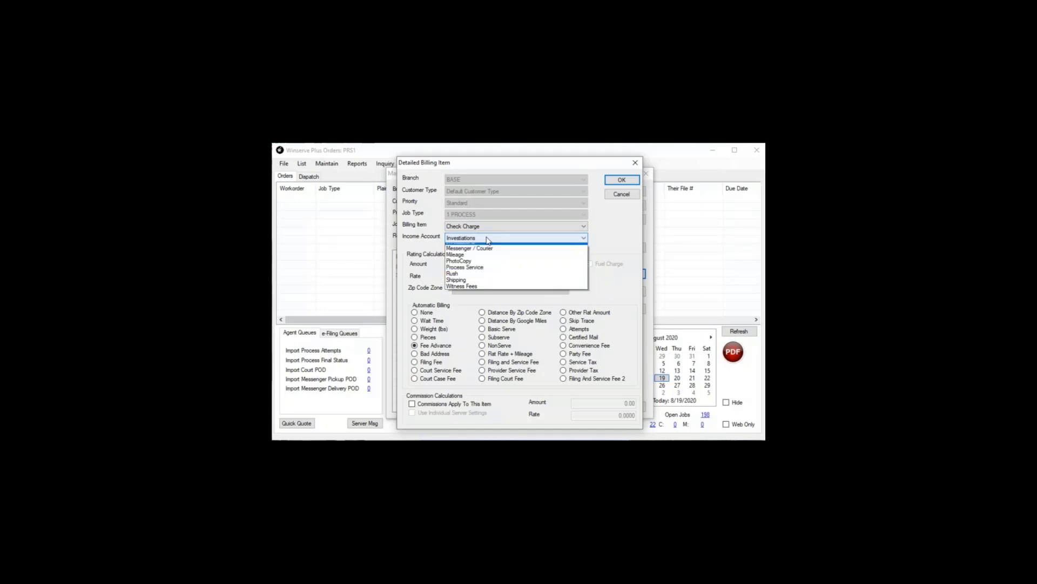
pyautogui.click(488, 240)
pyautogui.click(622, 179)
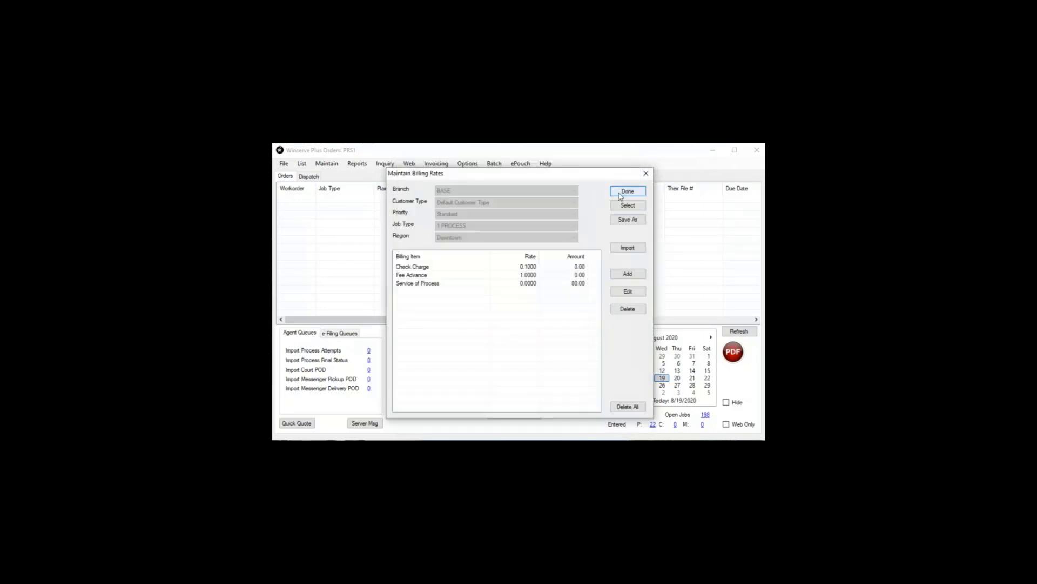
pyautogui.click(621, 193)
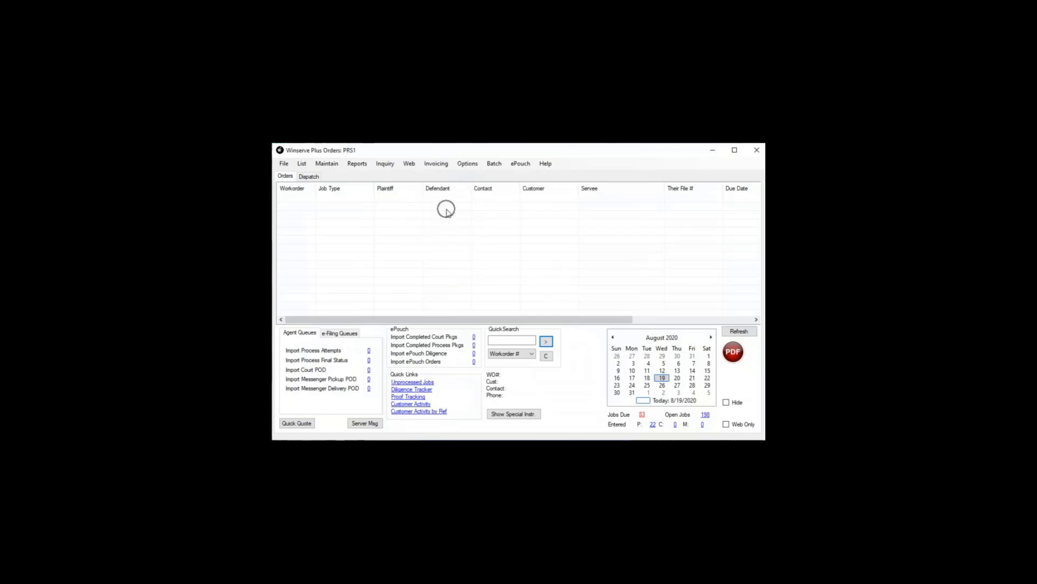
# - Create a new process order for the customer TRISTAR
pyautogui.rightClick(448, 216)
pyautogui.click(448, 220)
pyautogui.write('T')
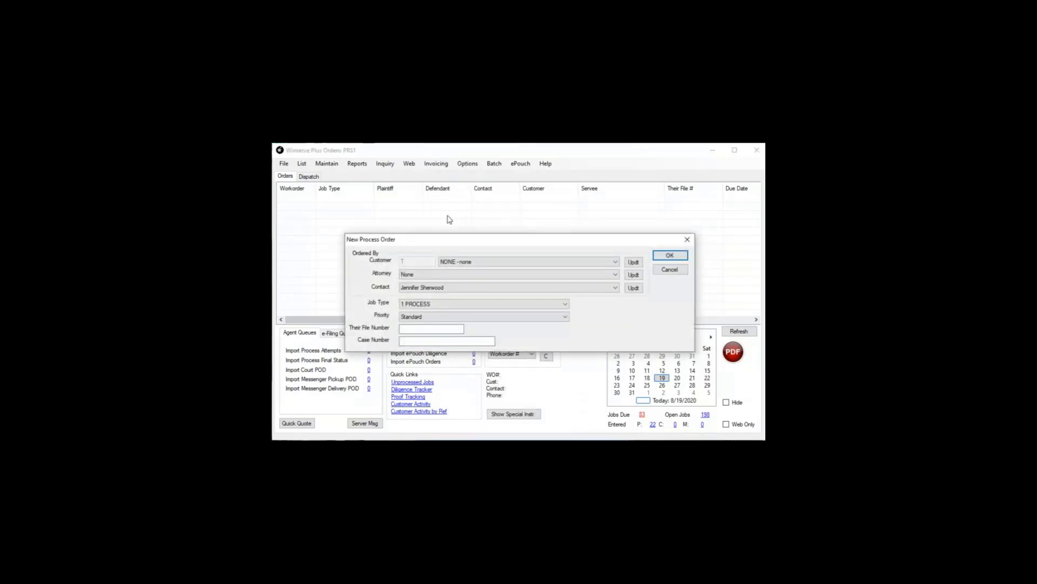
pyautogui.write('RISTAR')
pyautogui.press('Tab')
# - Change the customer type in the Tristar Software, LLC customer record to Default Customer Type and return to the order
pyautogui.click(629, 263)
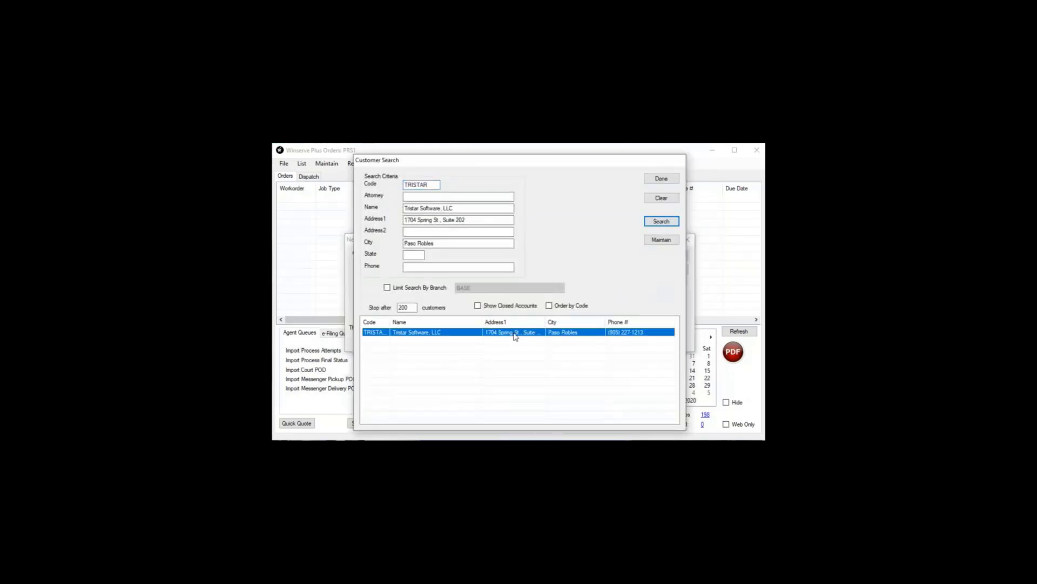
pyautogui.doubleClick(472, 332)
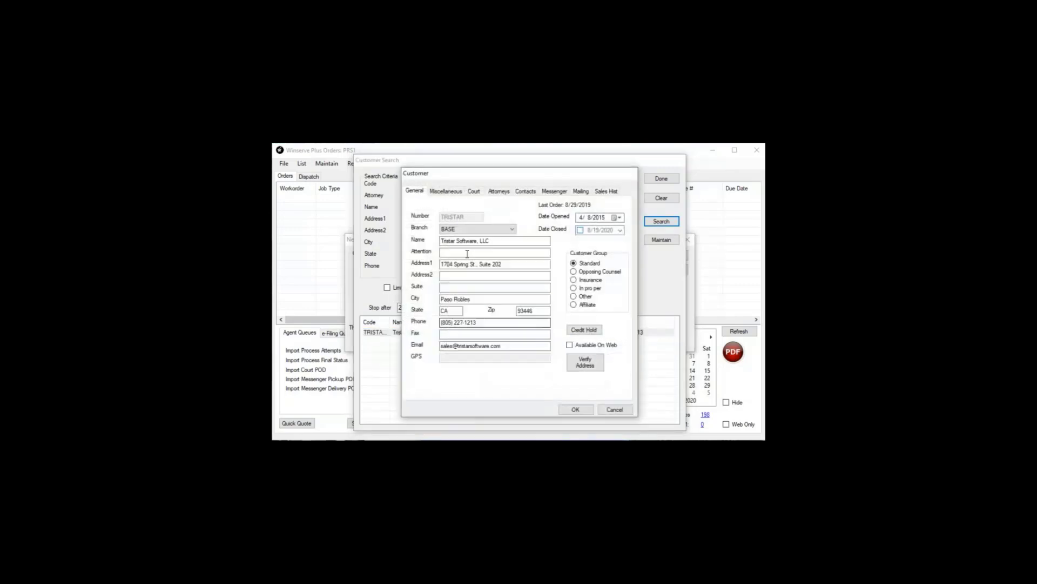
pyautogui.click(449, 191)
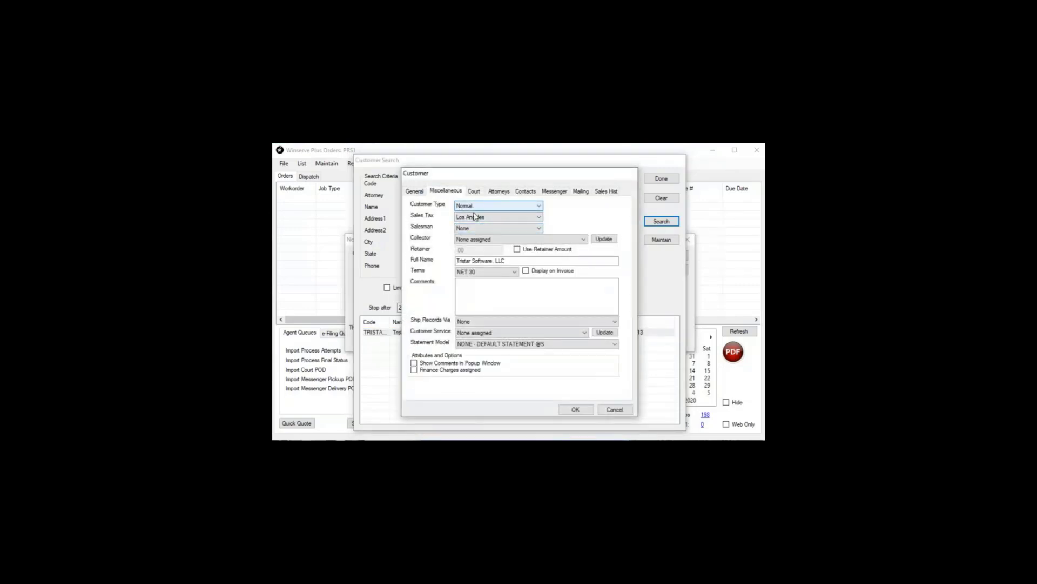
pyautogui.click(478, 206)
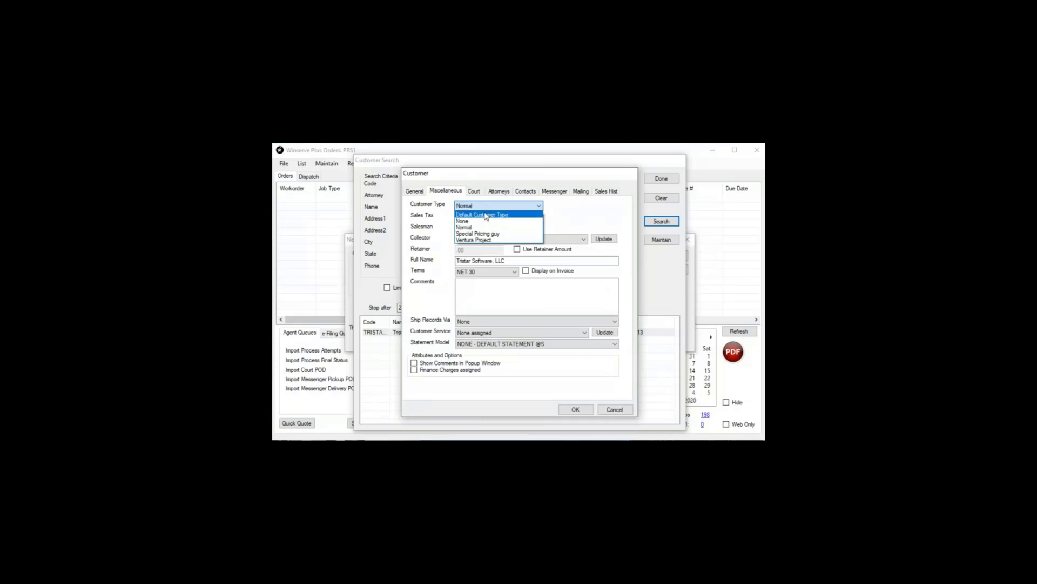
pyautogui.click(482, 214)
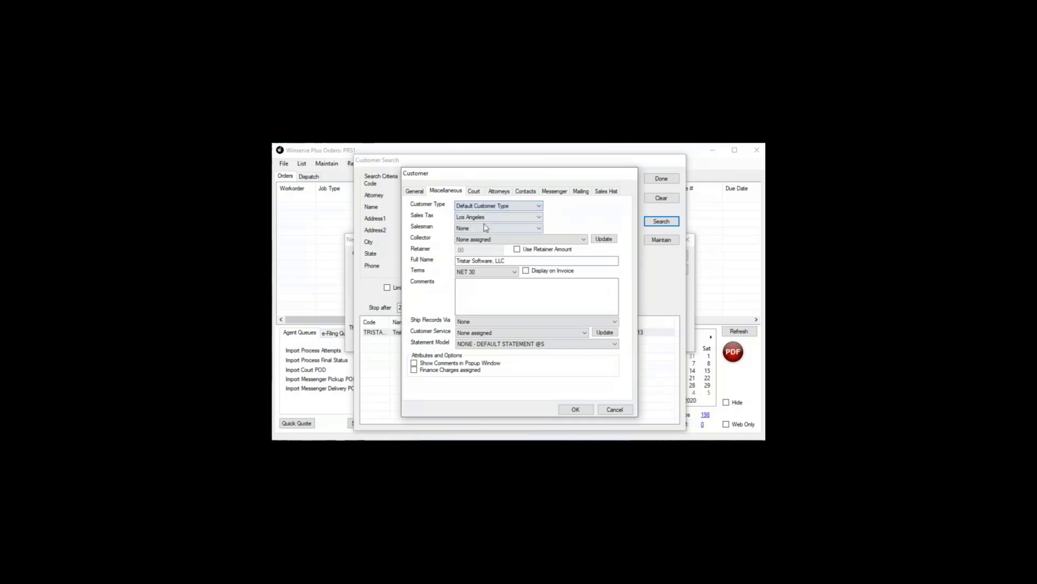
pyautogui.click(583, 411)
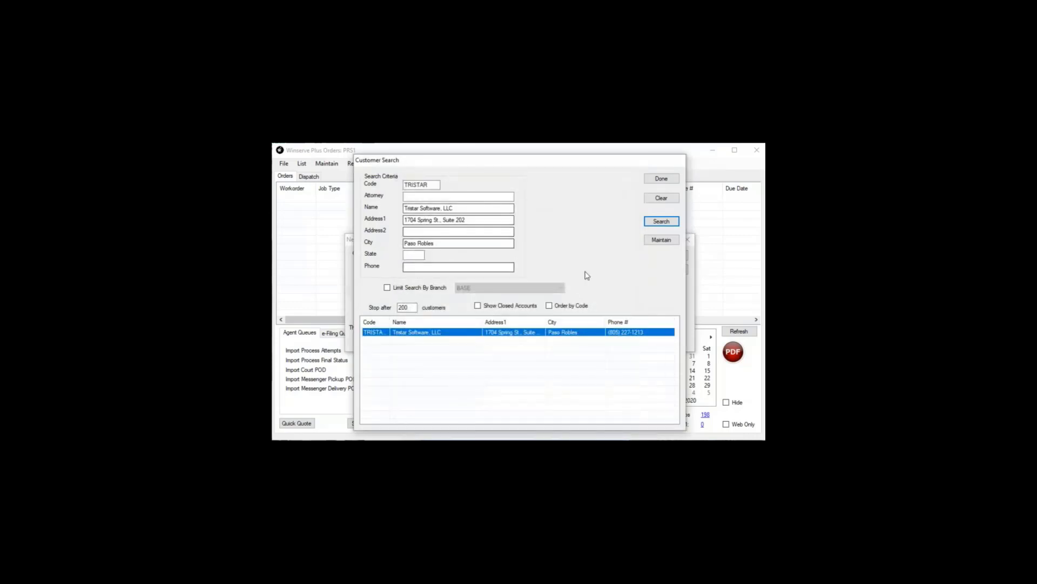
pyautogui.click(660, 179)
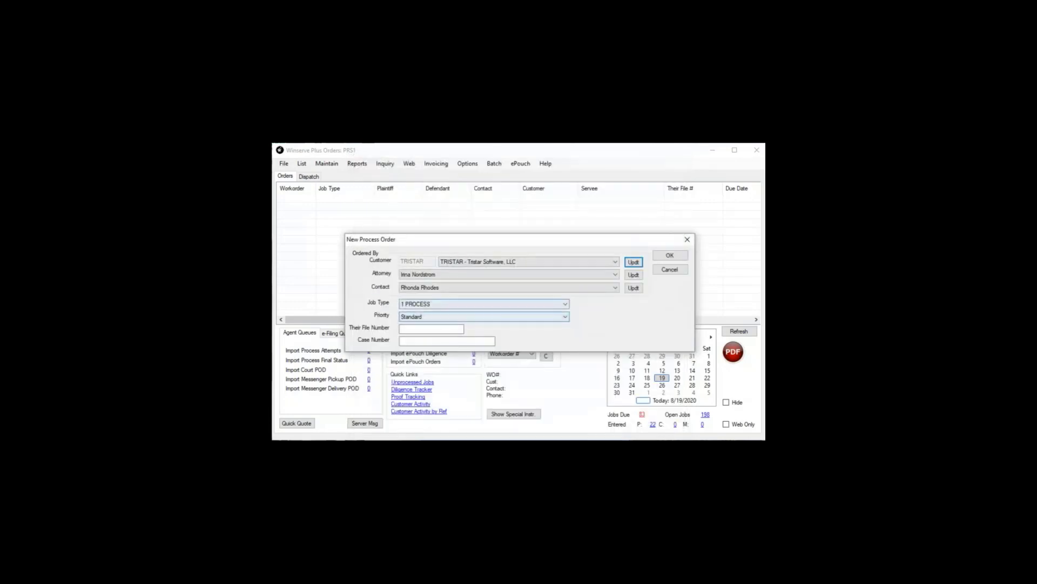
# - Enter the customer's file number and the case number for the new process order and create the work order
pyautogui.click(431, 329)
pyautogui.write('321')
pyautogui.click(438, 340)
pyautogui.write('case12')
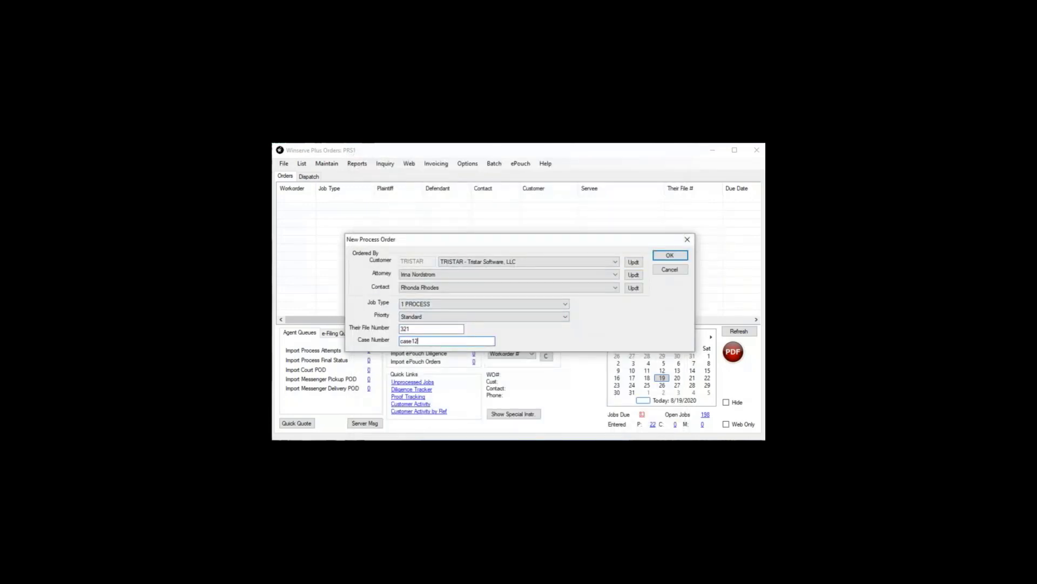
pyautogui.write('3')
pyautogui.press('Return')
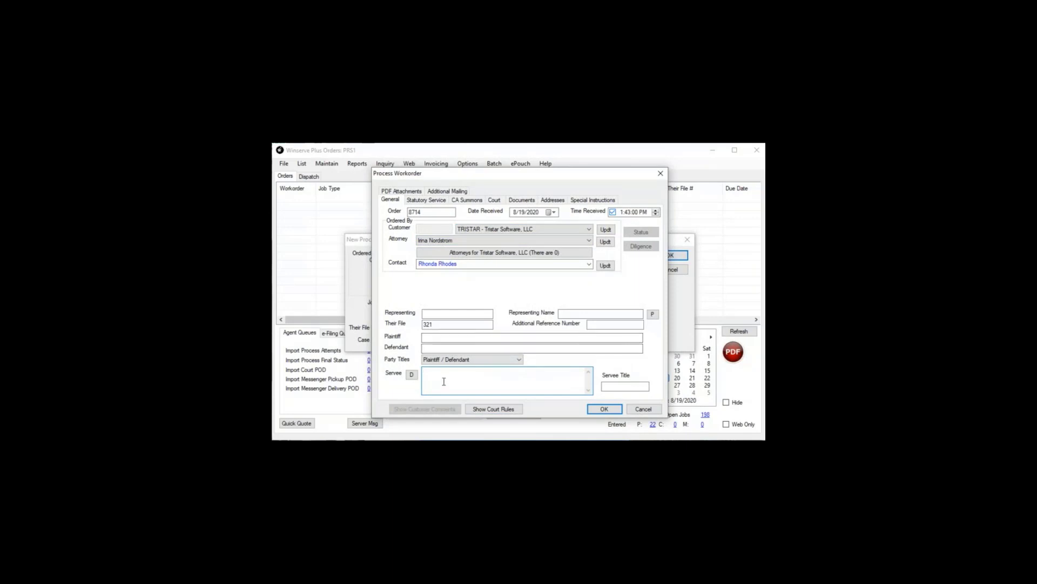
# - Add a business servee address to the work order by picking an existing Sun Valley entry from the address search
pyautogui.click(553, 199)
pyautogui.click(628, 251)
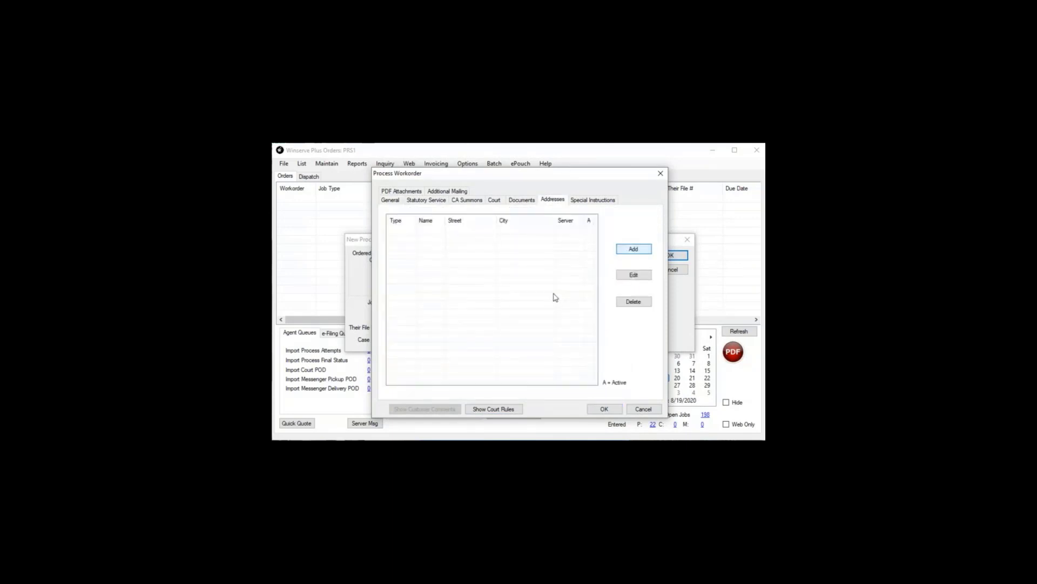
pyautogui.click(628, 269)
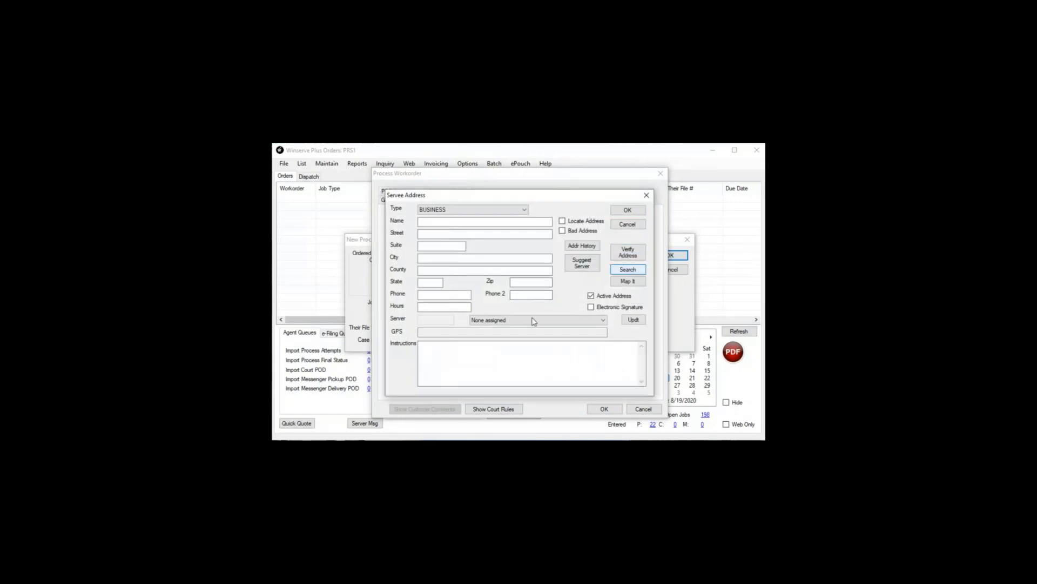
pyautogui.rightClick(478, 326)
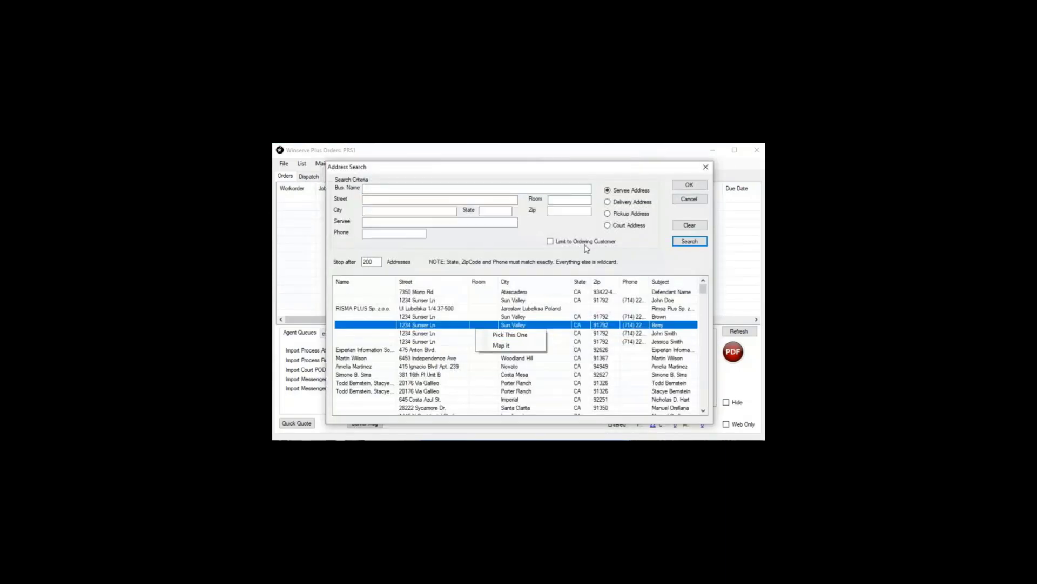
pyautogui.click(516, 335)
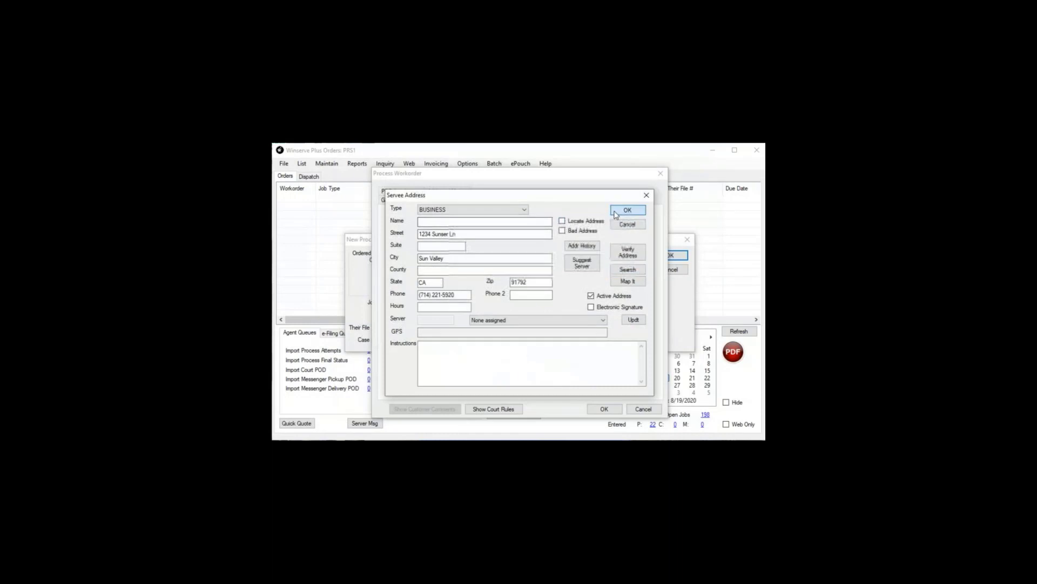
pyautogui.click(621, 211)
# - Mark Summons and Complaint as the documents to serve and complete the work order with servee test
pyautogui.click(521, 200)
pyautogui.click(439, 244)
pyautogui.click(413, 231)
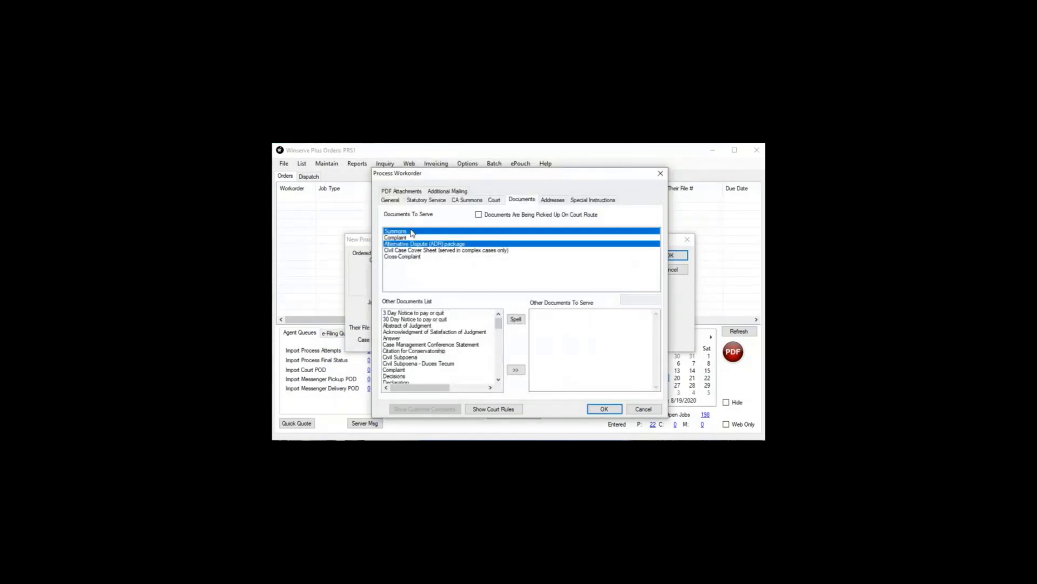
pyautogui.click(419, 244)
pyautogui.click(419, 237)
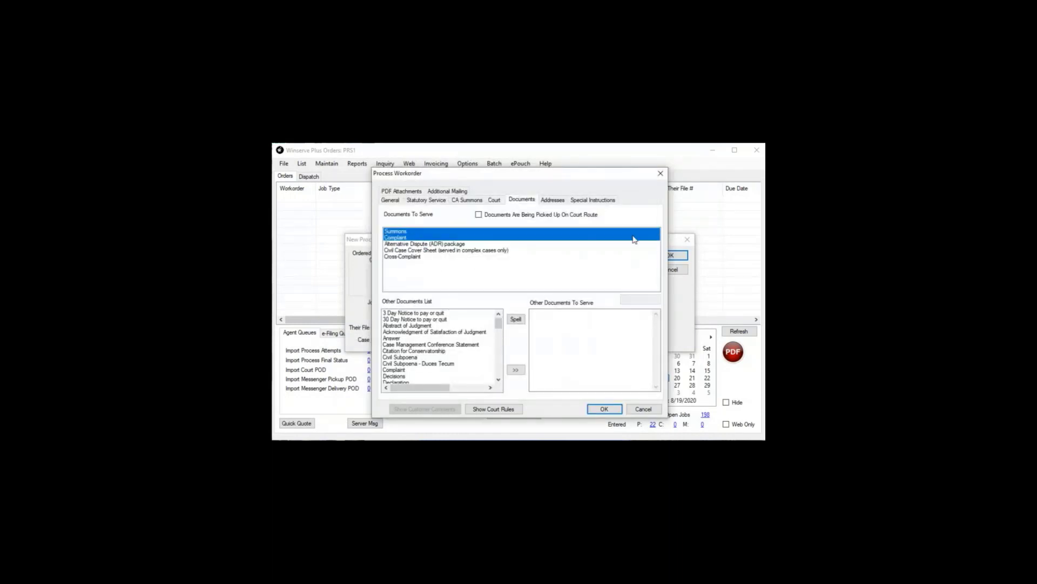
pyautogui.click(577, 201)
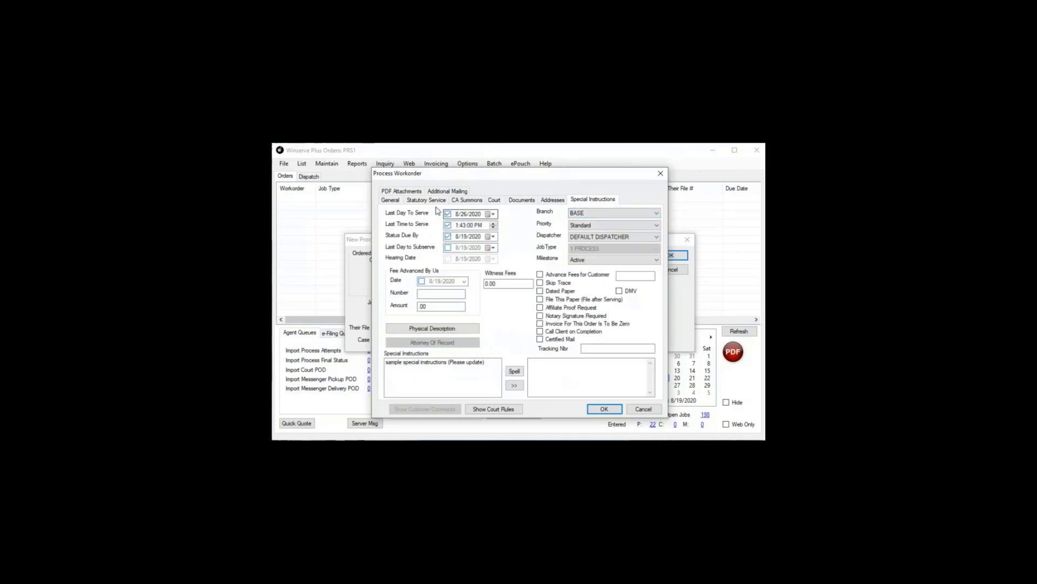
pyautogui.click(399, 202)
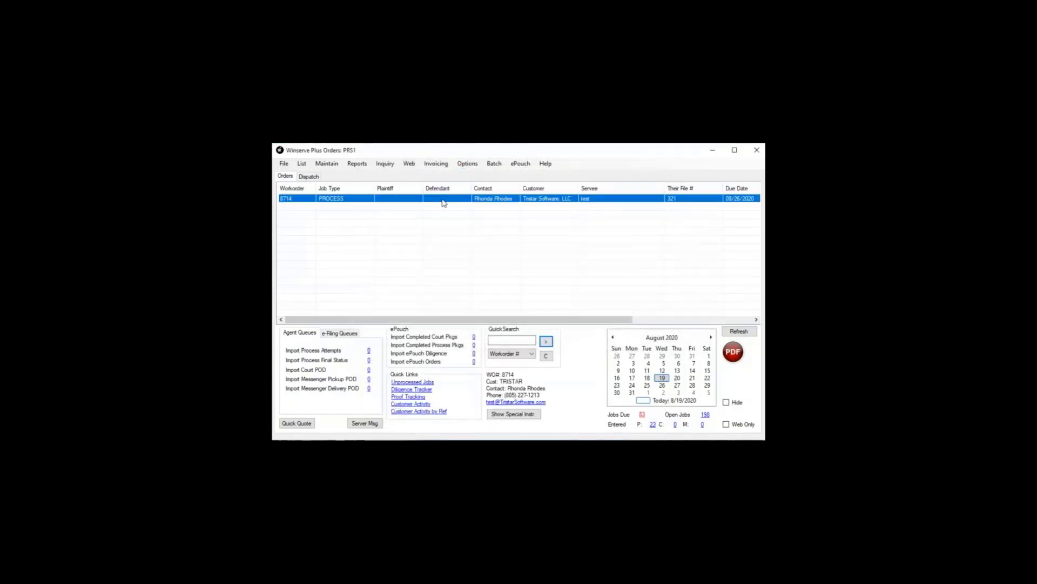
# - Start a proof of service for the new work order with the manner of service PERSONAL SERVICE
pyautogui.rightClick(444, 203)
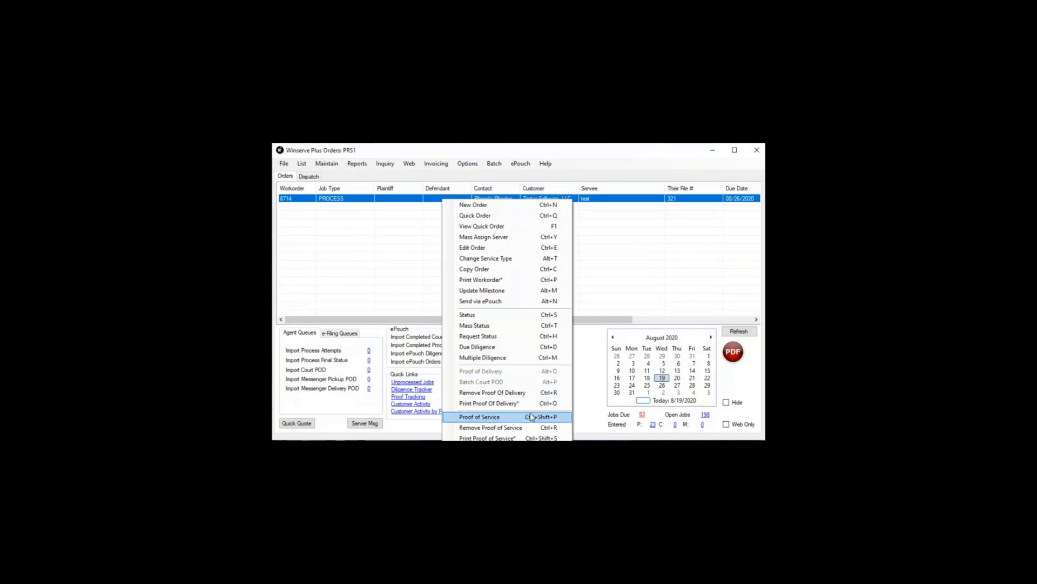
pyautogui.click(533, 415)
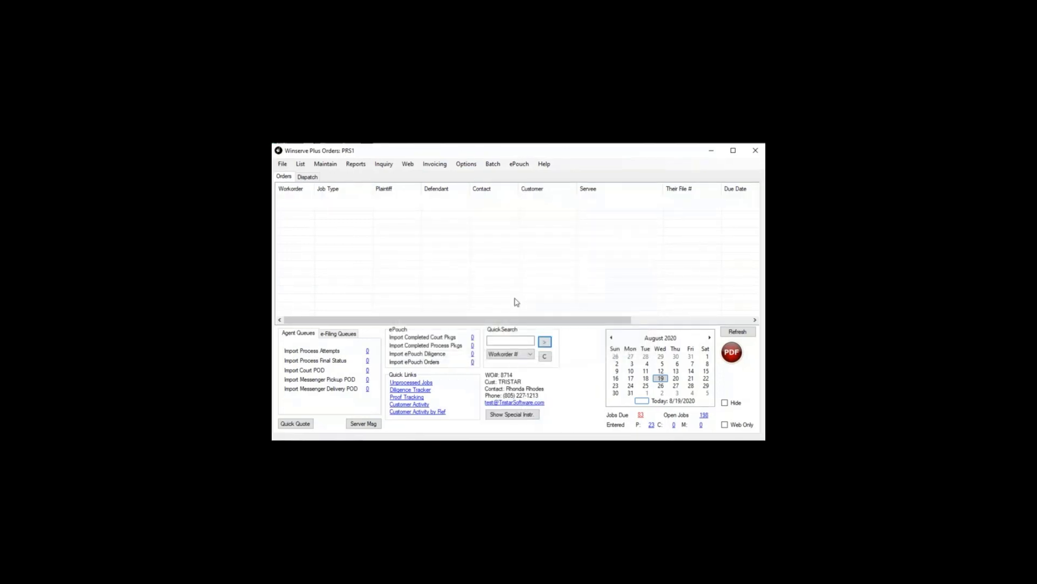
pyautogui.click(448, 111)
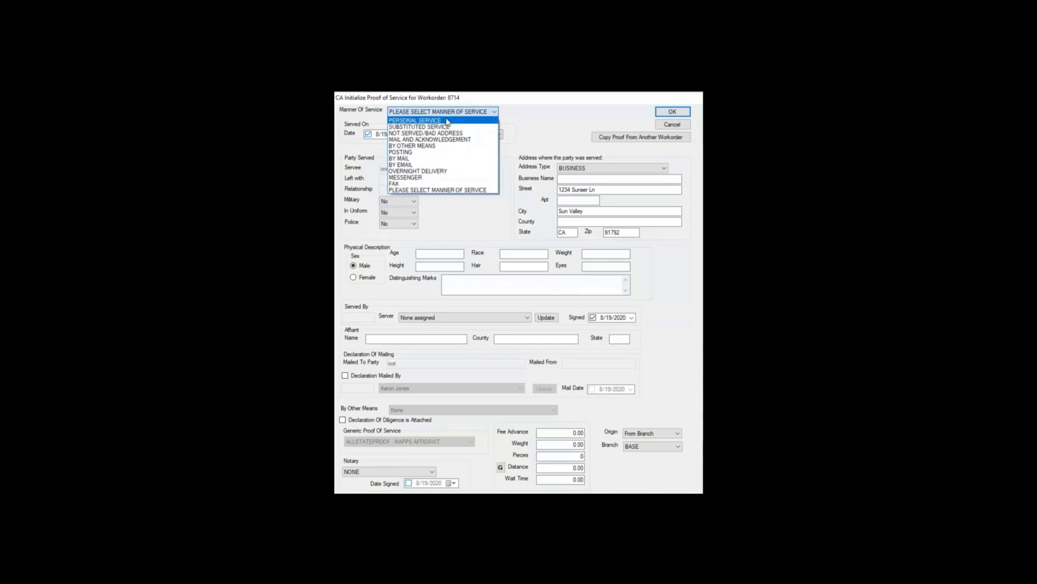
pyautogui.click(447, 121)
# - Set the fee advance on the proof of service to 50.00 and confirm the proof details
pyautogui.click(573, 432)
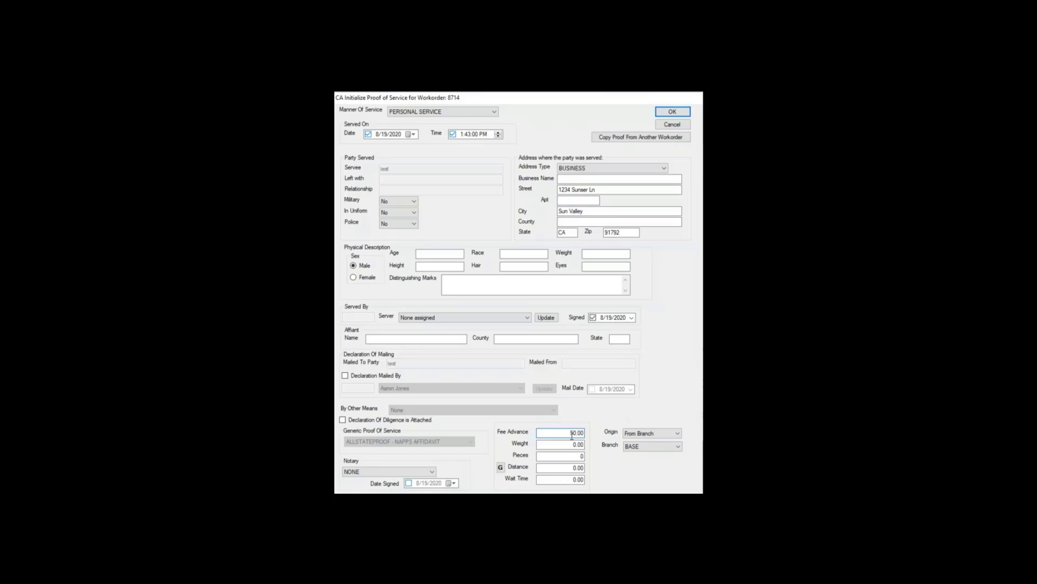
pyautogui.moveTo(558, 432); pyautogui.dragTo(591, 435)
pyautogui.click(670, 113)
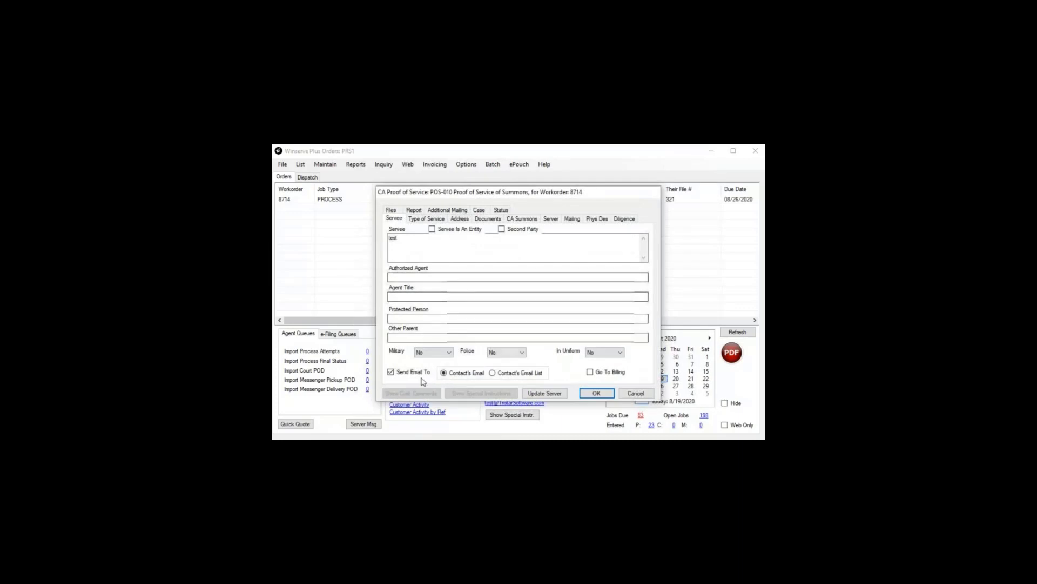
# - Complete the proof of service without sending email and go to billing, using the Downtown billing region
pyautogui.click(415, 375)
pyautogui.click(591, 372)
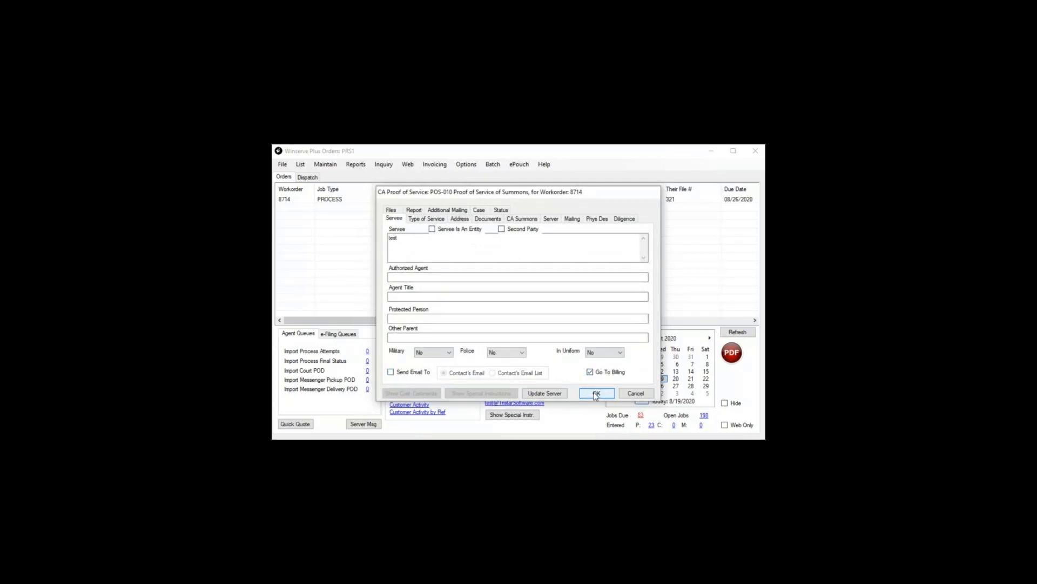
pyautogui.click(595, 392)
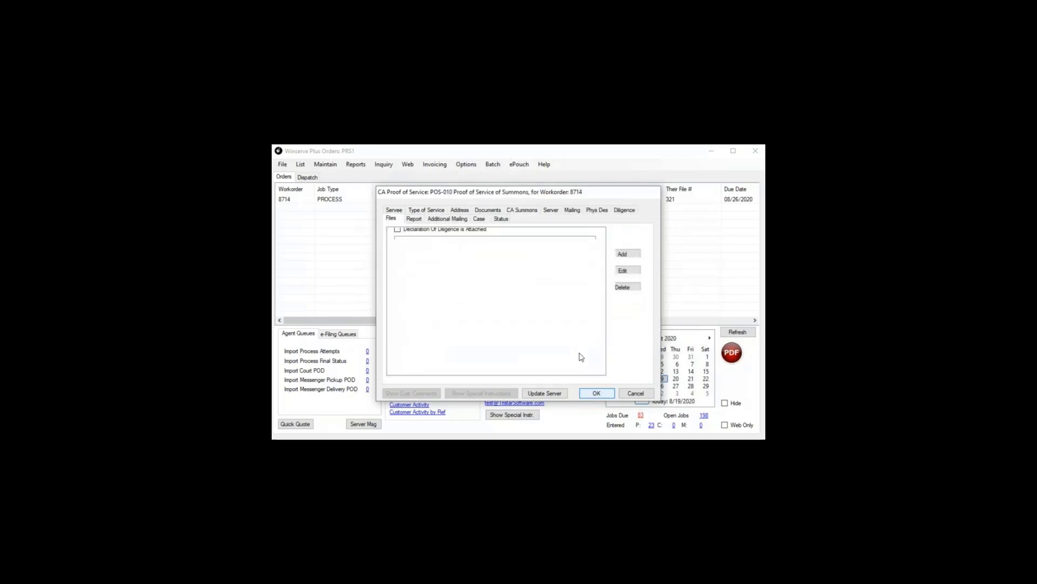
pyautogui.click(586, 327)
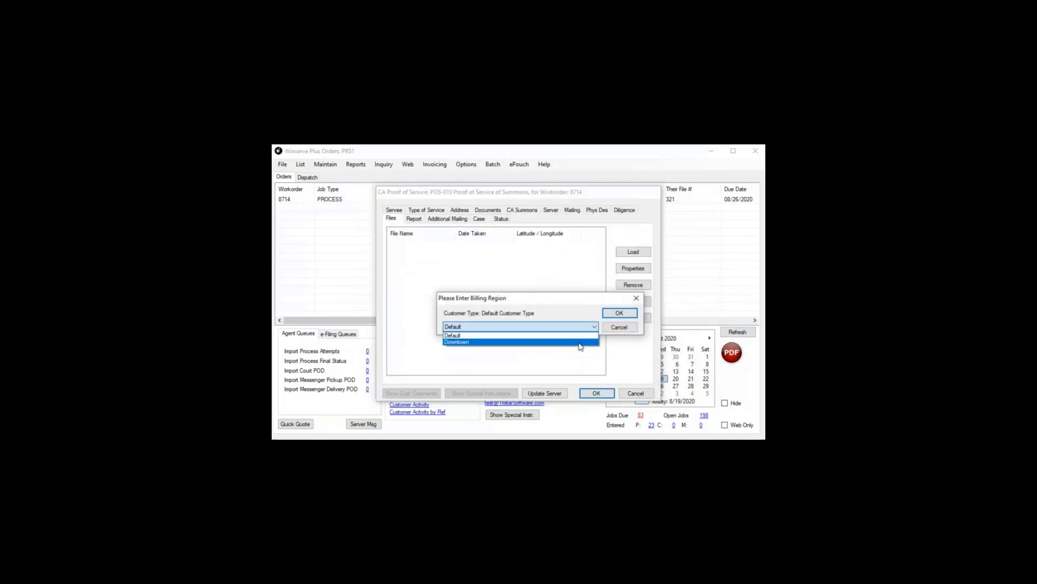
pyautogui.click(581, 342)
pyautogui.click(620, 313)
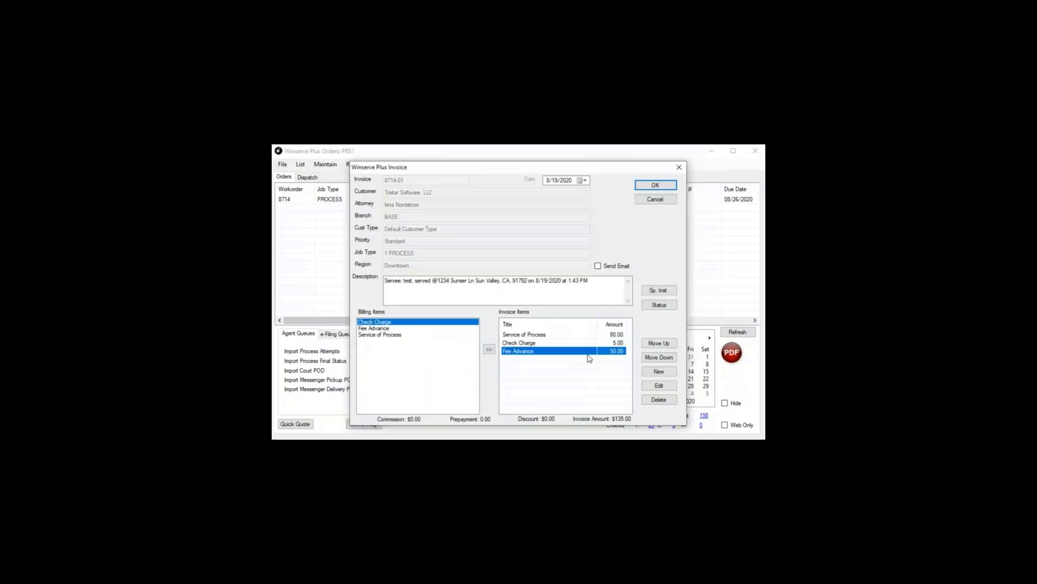
# - Move the Fee Advance item above Check Charge in the invoice items
pyautogui.click(642, 372)
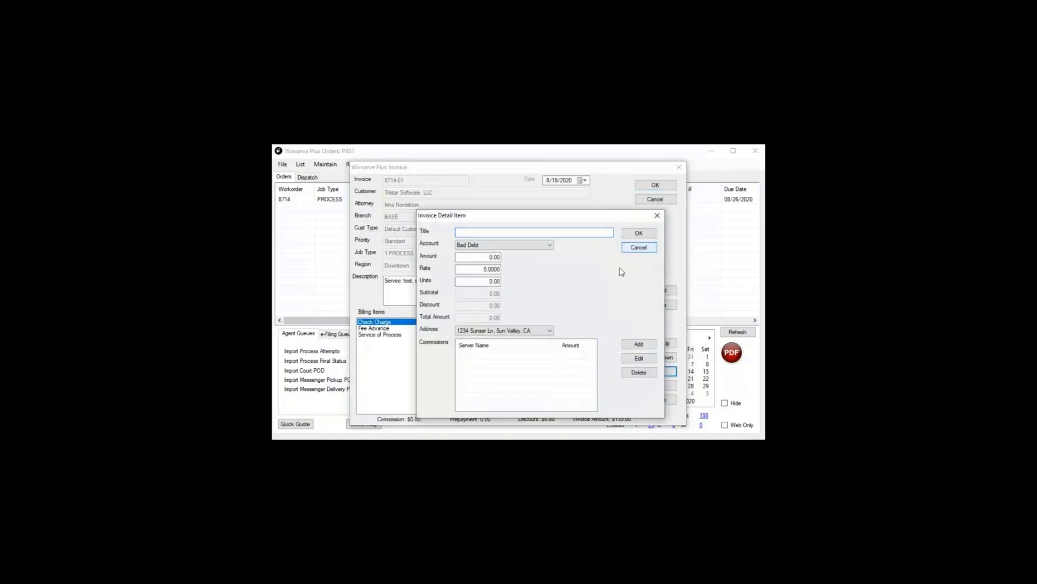
pyautogui.click(635, 248)
pyautogui.click(586, 352)
pyautogui.click(653, 345)
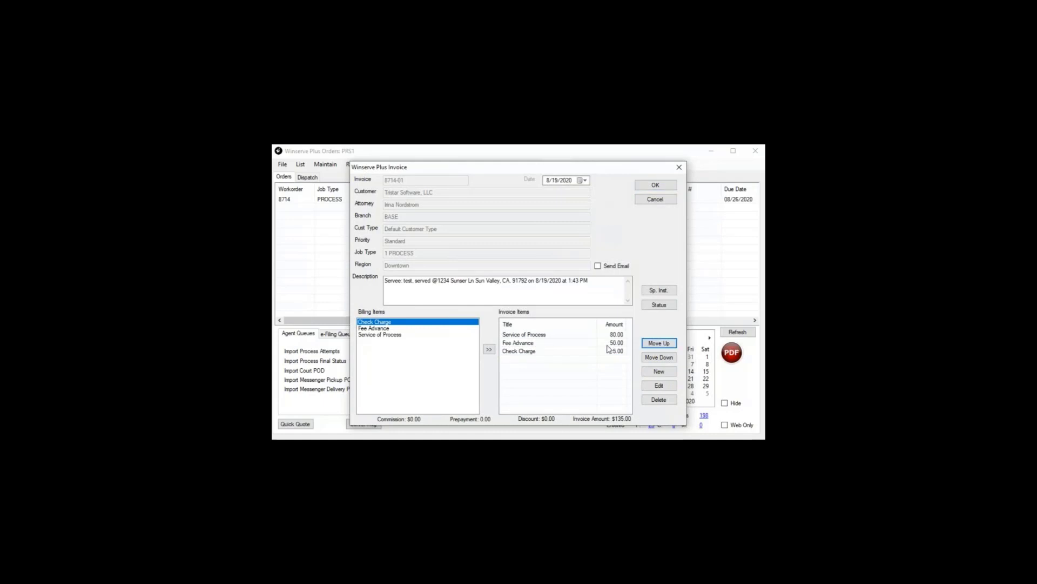
pyautogui.click(609, 350)
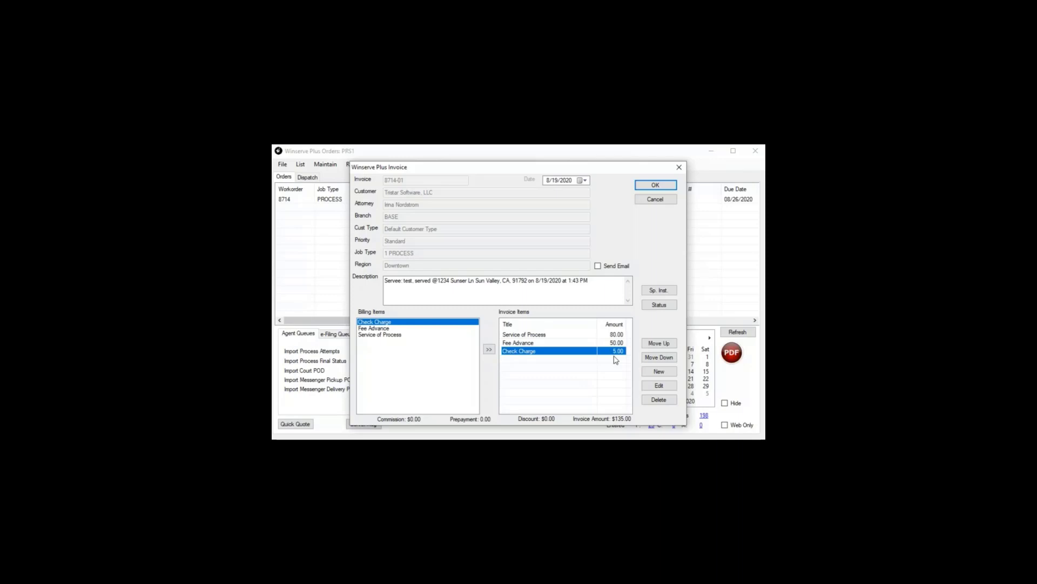
# - Date the invoice 9/19/2019, save it despite the non-current date, and close the work order without changes
pyautogui.click(560, 182)
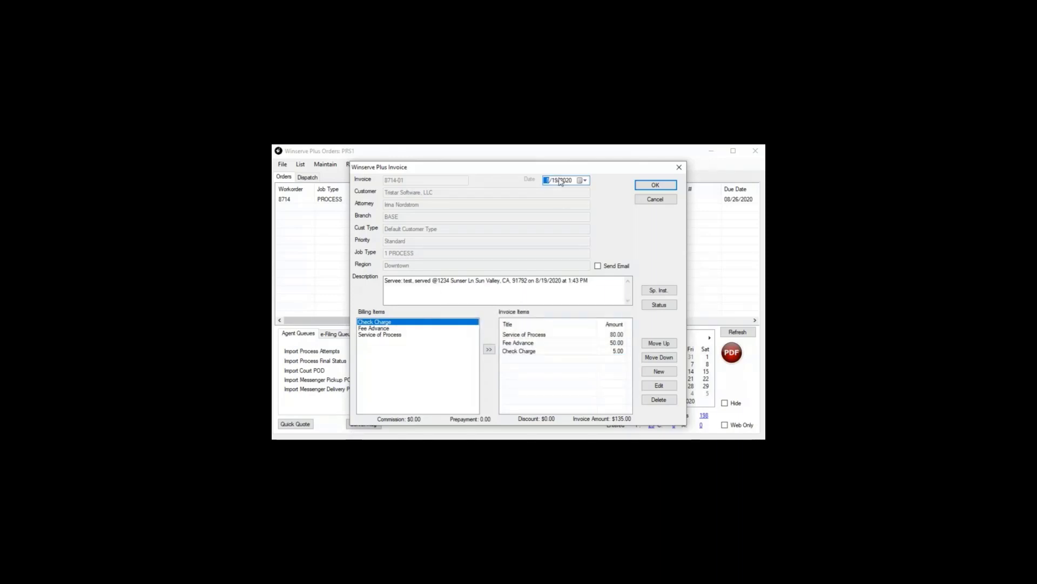
pyautogui.write('9/19/19')
pyautogui.press('Return')
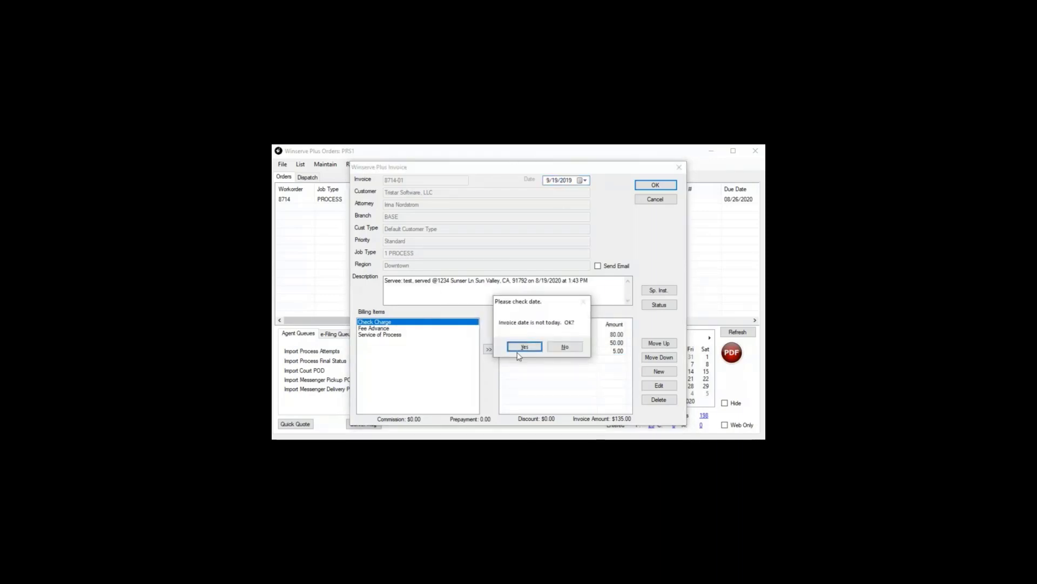
pyautogui.click(524, 347)
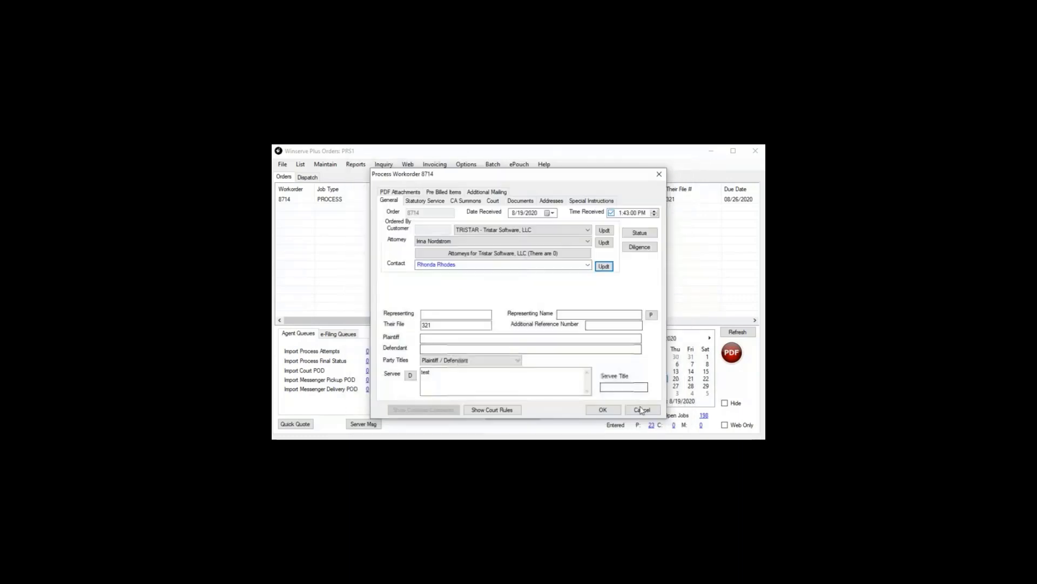
pyautogui.click(641, 411)
# - Start maintaining billing rates and choose the Downtown region for the Standard priority process job type
pyautogui.click(326, 164)
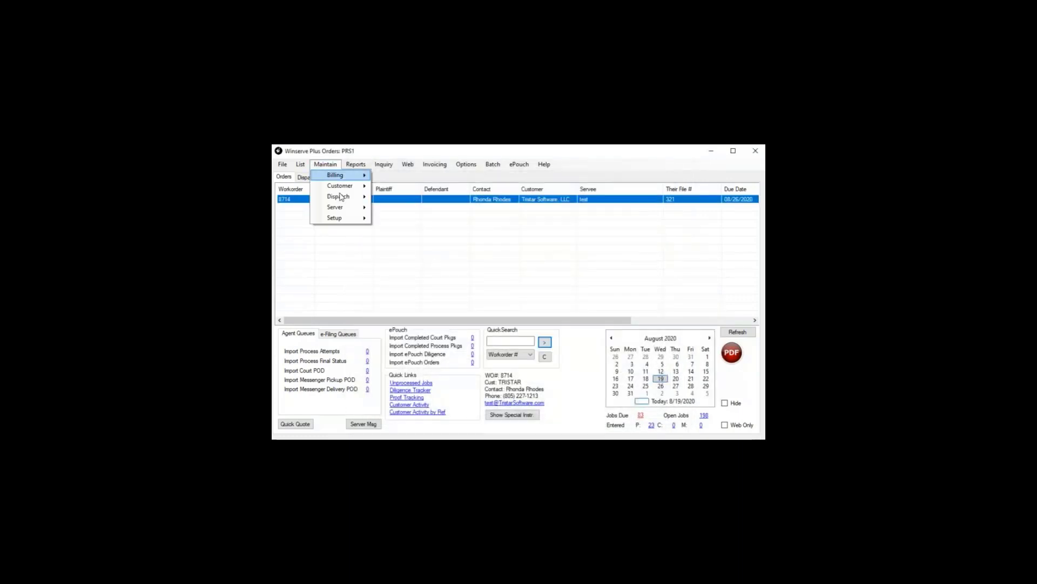
pyautogui.moveTo(349, 175)
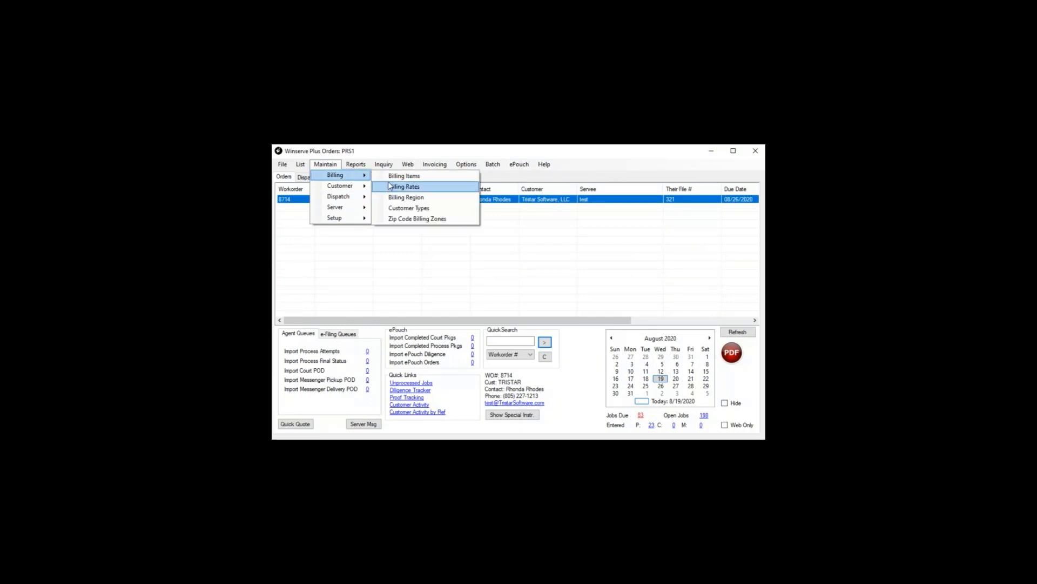
pyautogui.click(390, 186)
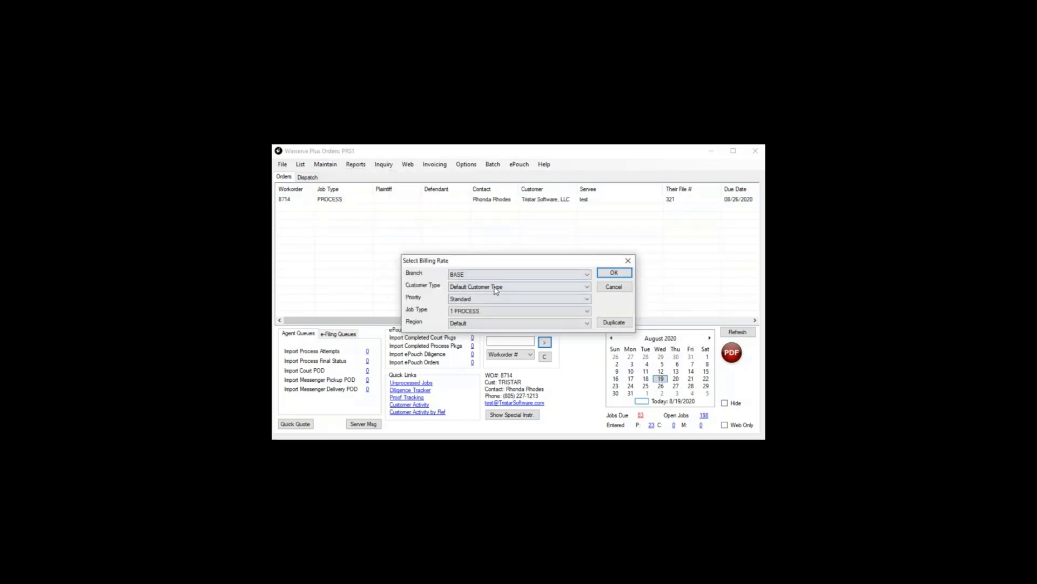
pyautogui.click(490, 326)
pyautogui.click(489, 337)
pyautogui.click(609, 324)
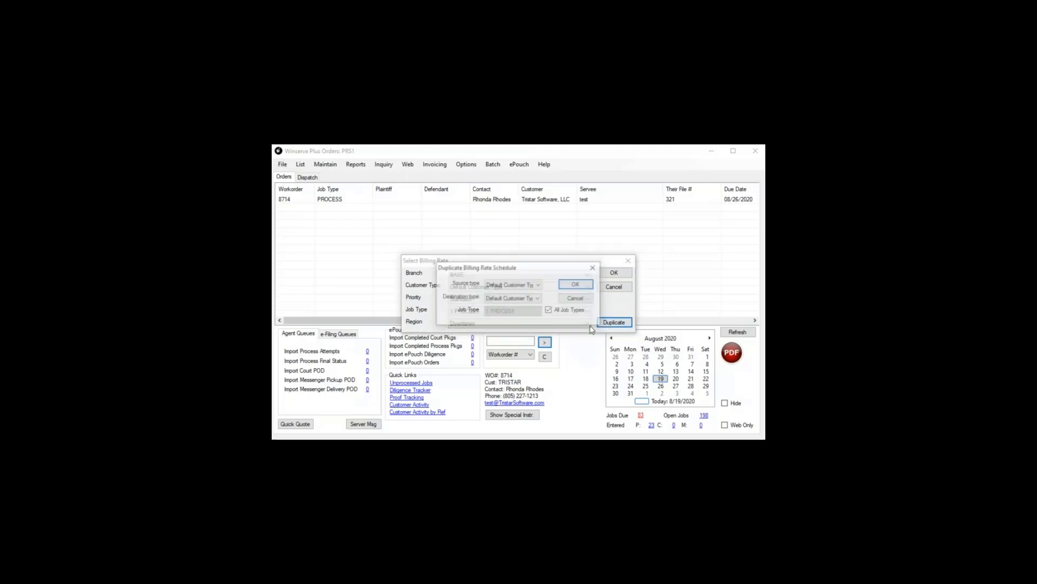
pyautogui.click(549, 311)
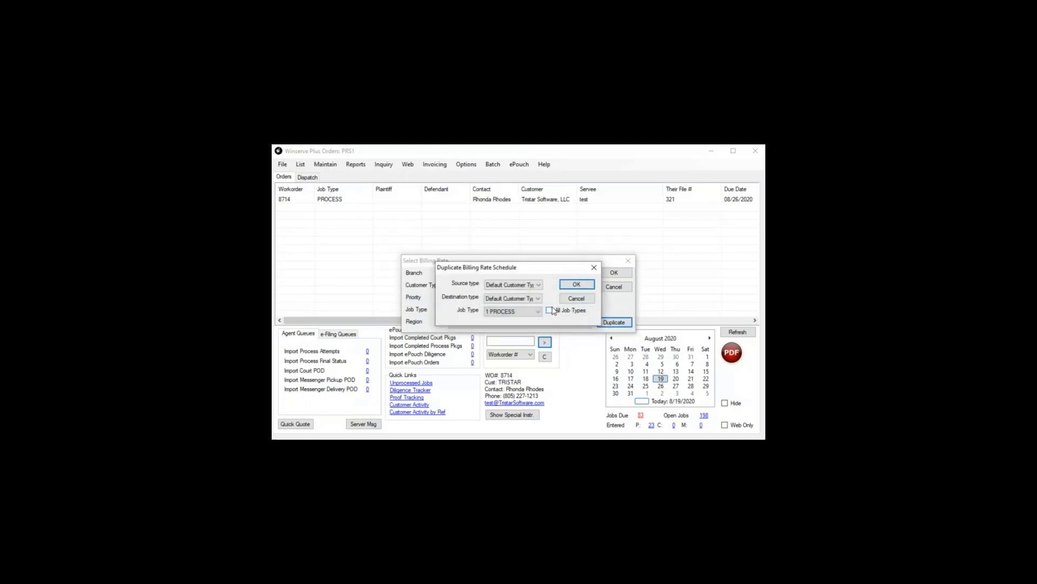
pyautogui.click(577, 298)
# - Load the Downtown billing rates and save them as the Default region's rates, replacing the existing items
pyautogui.click(614, 273)
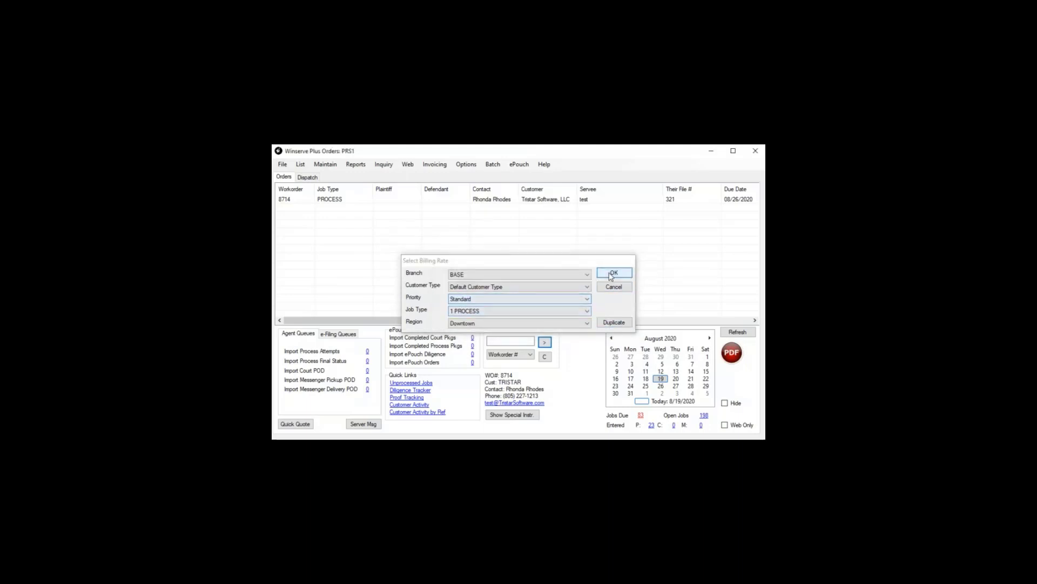
pyautogui.click(625, 220)
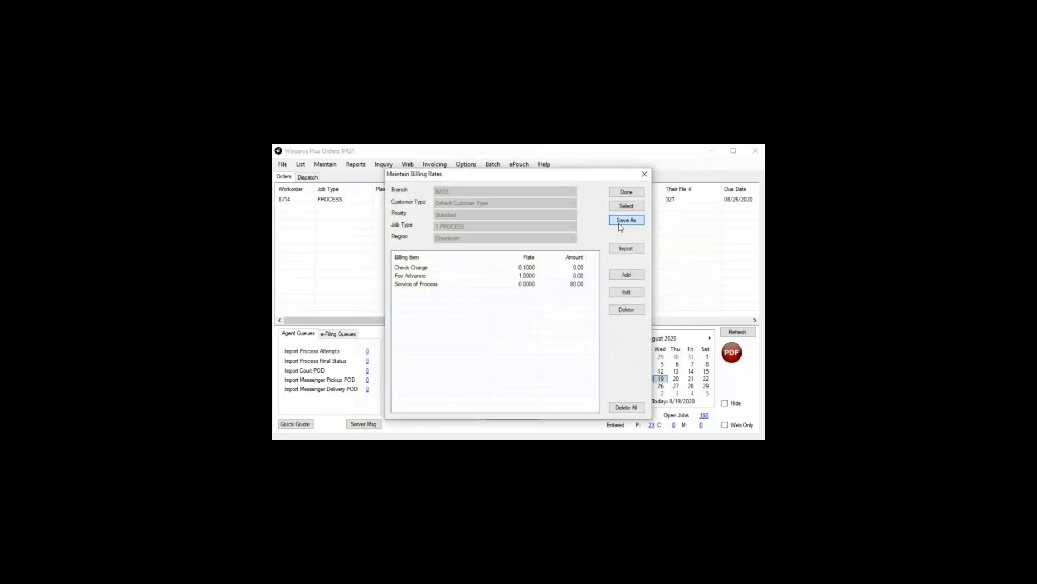
pyautogui.click(554, 324)
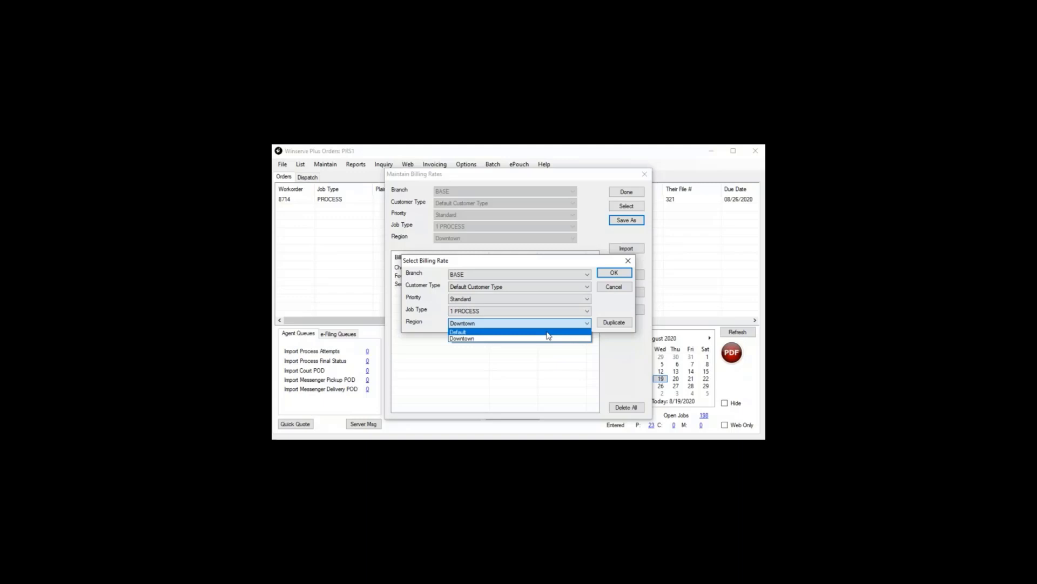
pyautogui.click(549, 333)
pyautogui.click(613, 272)
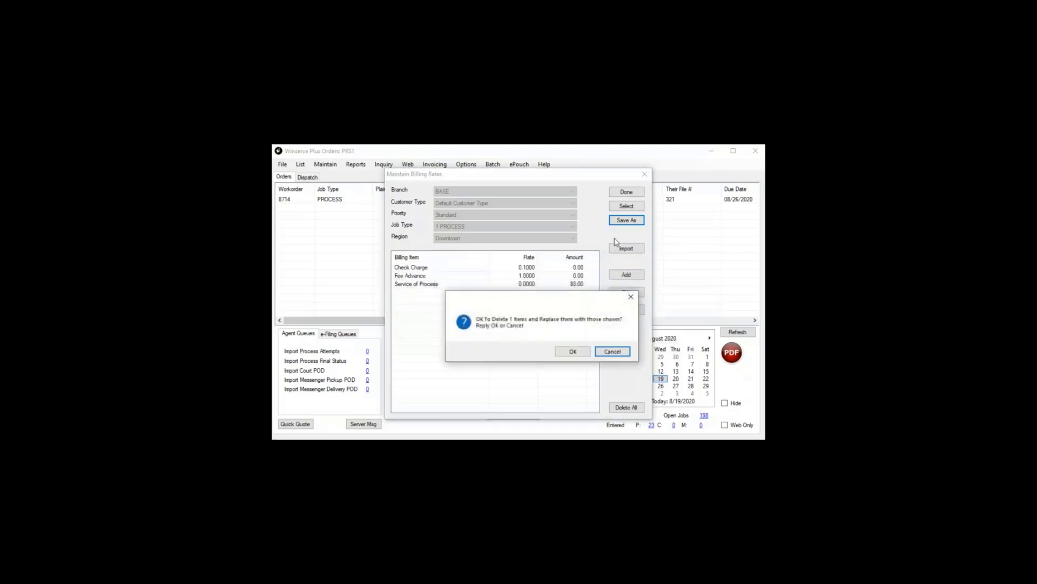
pyautogui.click(573, 351)
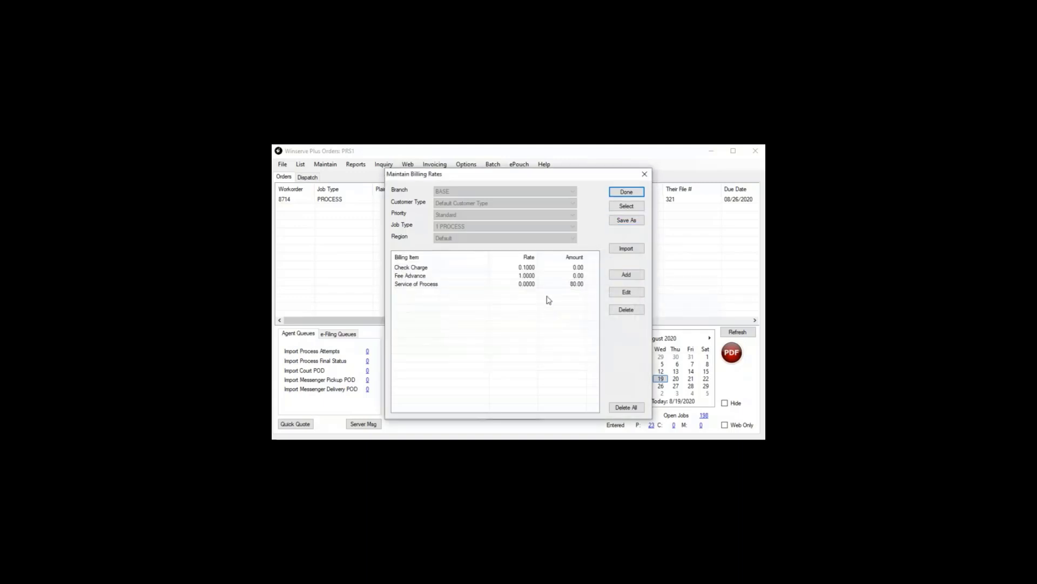
# - Review the detailed billing settings of the Service of Process item in the Default region and leave them unchanged
pyautogui.click(476, 284)
pyautogui.click(626, 292)
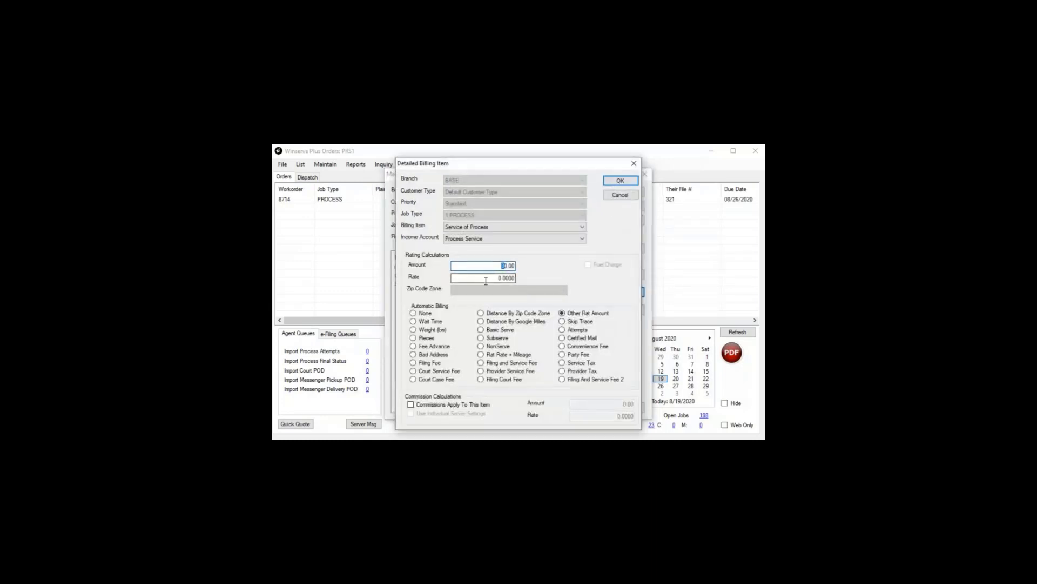
pyautogui.click(619, 197)
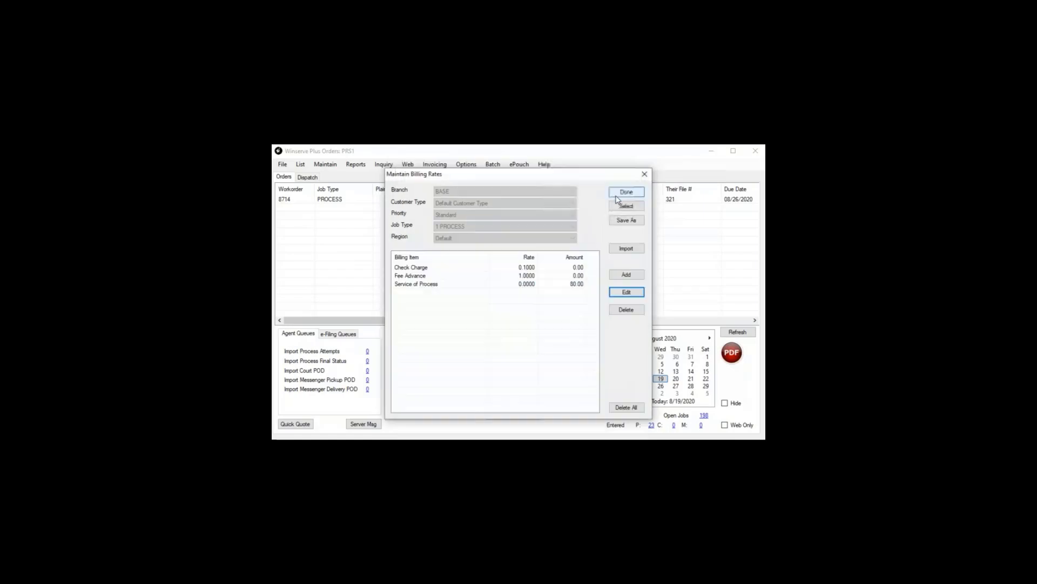